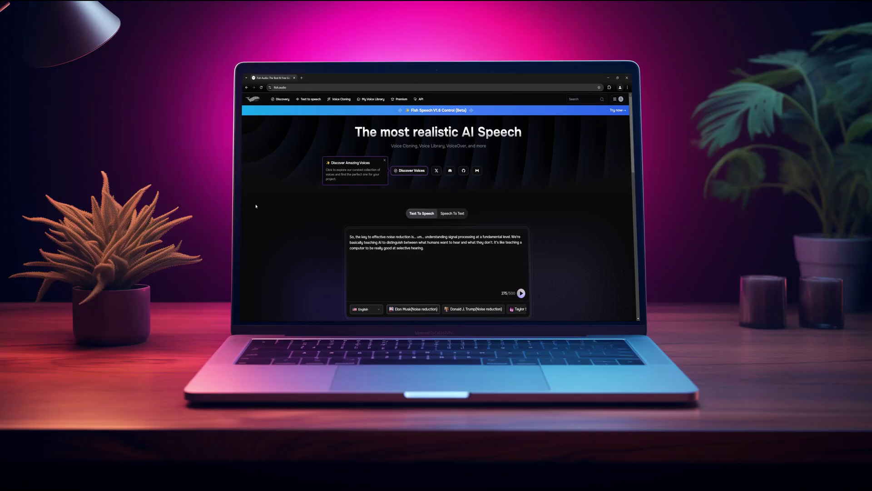
- Scroll through the fish.audio home page and slide the voice chip row sideways
scroll(256, 205, "down", 2)
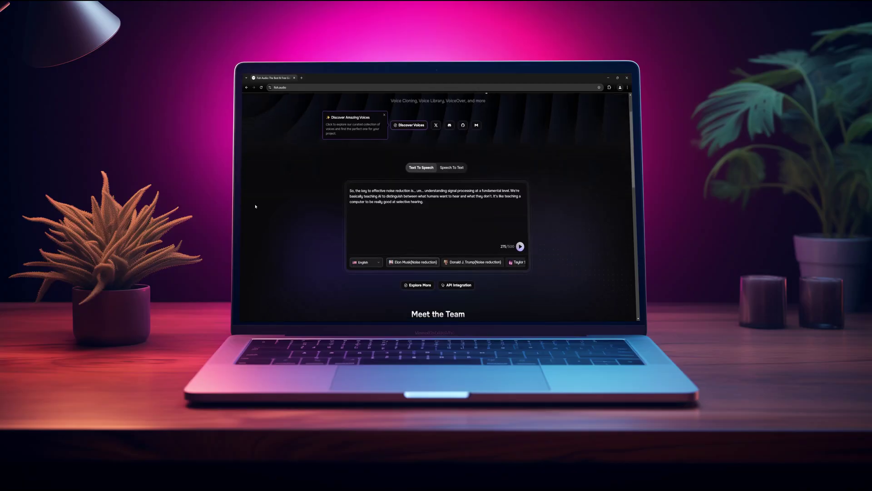
scroll(256, 206, "down", 4)
scroll(256, 206, "down", 1)
scroll(254, 206, "down", 2)
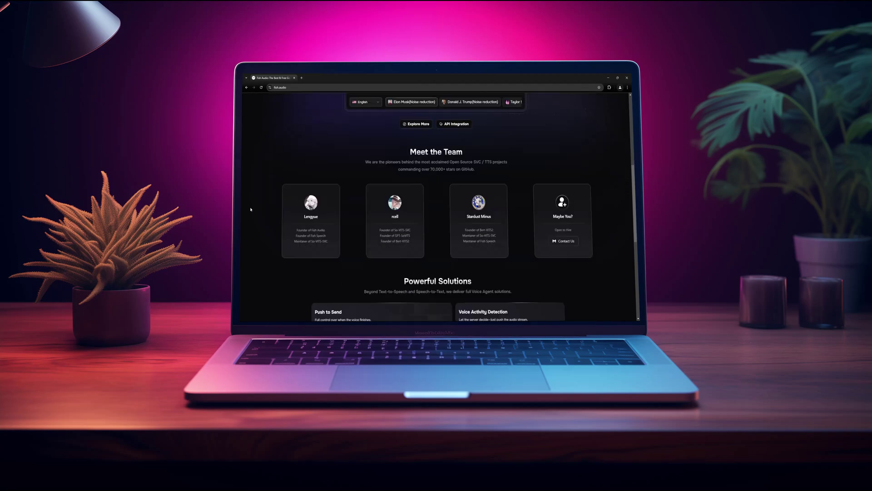
scroll(253, 208, "down", 1)
scroll(251, 209, "down", 1)
scroll(251, 209, "down", 2)
scroll(251, 209, "down", 2)
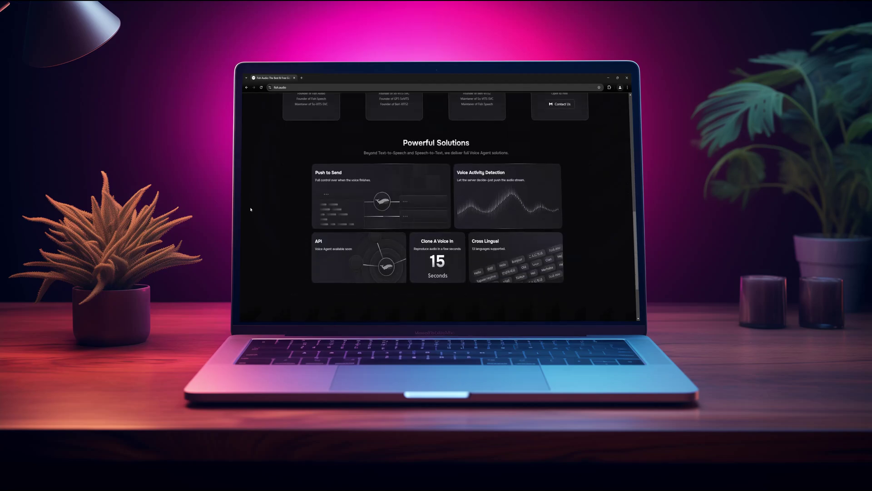
scroll(251, 209, "down", 1)
scroll(250, 209, "down", 2)
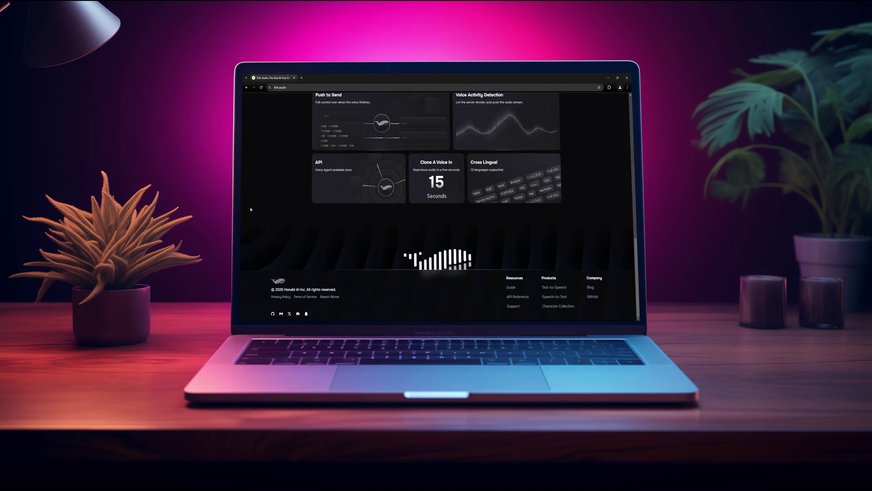
scroll(250, 209, "up", 4)
scroll(251, 209, "up", 3)
scroll(251, 209, "up", 2)
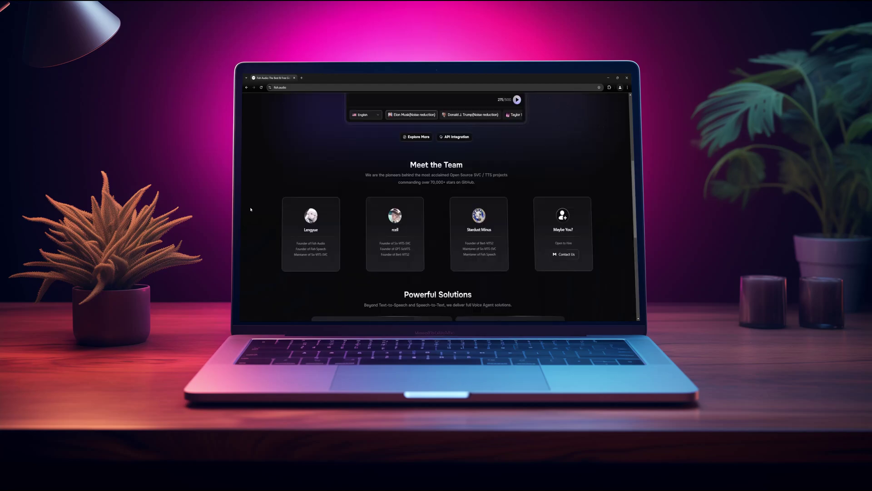
scroll(251, 209, "up", 2)
scroll(251, 209, "up", 2)
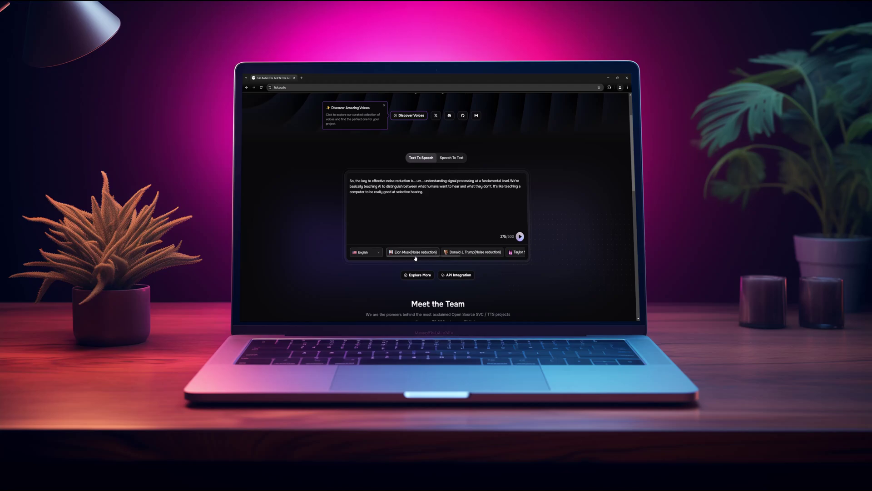
scroll(441, 254, "right", 3)
left_click_drag(442, 258, 484, 257)
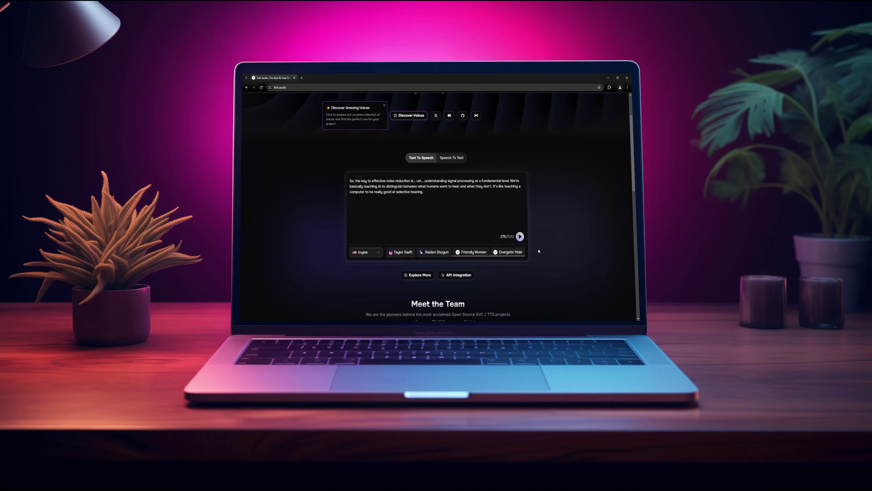
scroll(539, 250, "up", 2)
- Open the Discovery list of voice models and scroll down through its entries
left_click(401, 170)
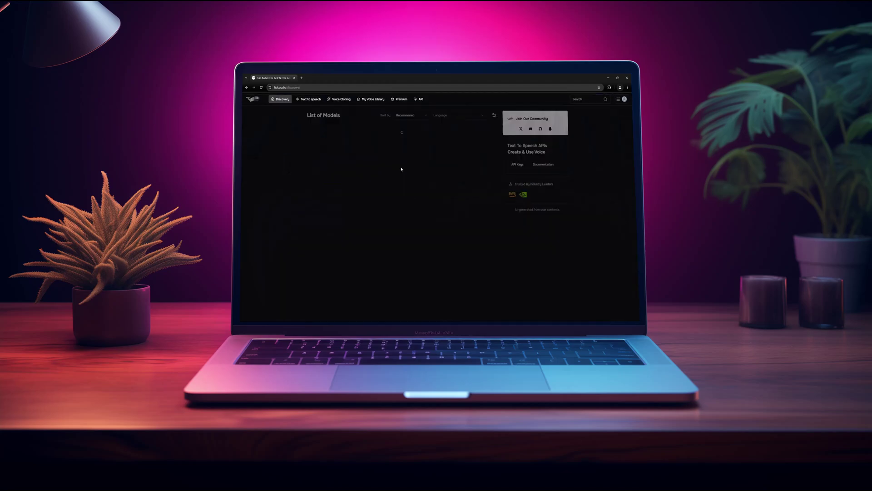
scroll(248, 166, "down", 3)
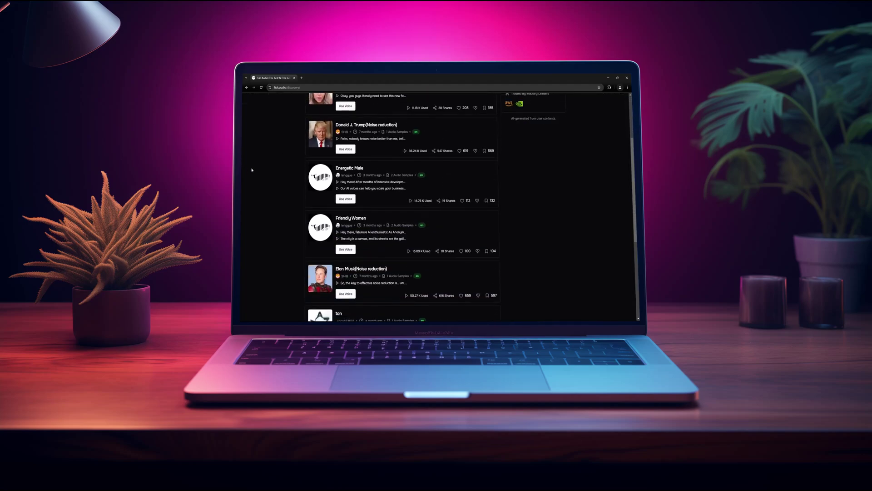
scroll(249, 167, "down", 2)
scroll(251, 169, "down", 2)
scroll(252, 171, "down", 3)
scroll(251, 170, "down", 2)
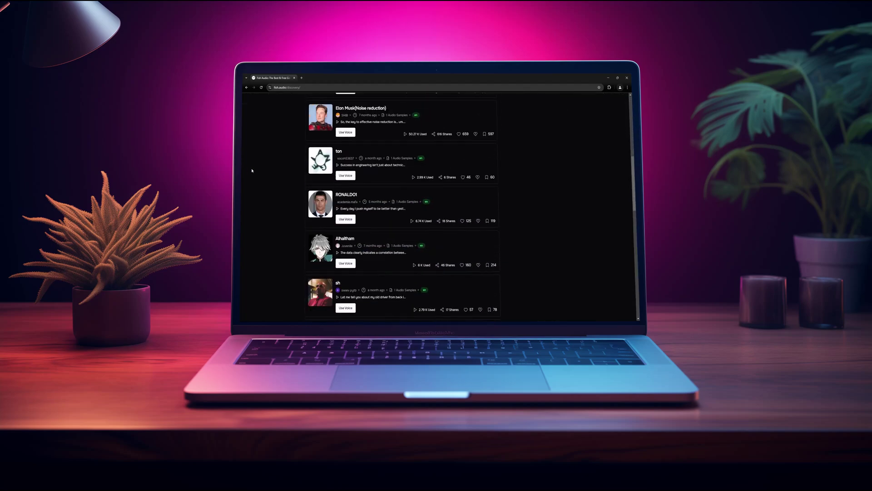
scroll(252, 170, "down", 2)
scroll(252, 171, "down", 3)
scroll(252, 170, "down", 2)
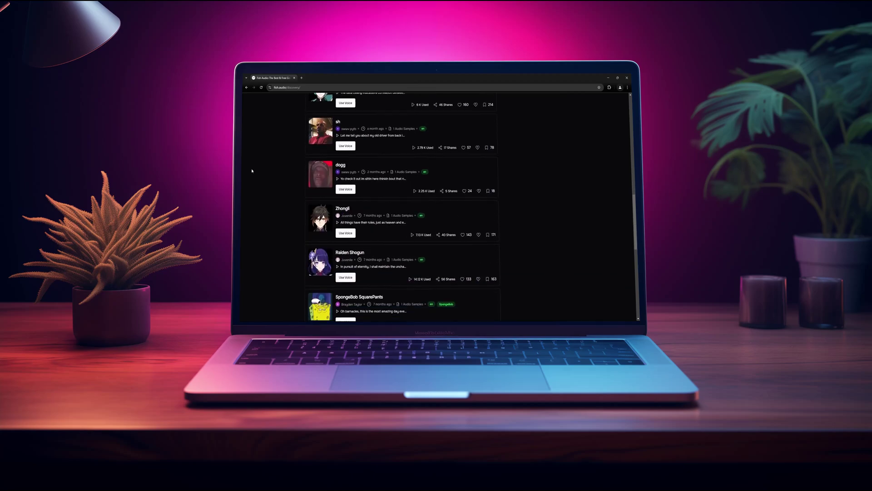
scroll(252, 171, "down", 4)
scroll(252, 170, "down", 3)
scroll(252, 171, "down", 3)
scroll(252, 171, "down", 3)
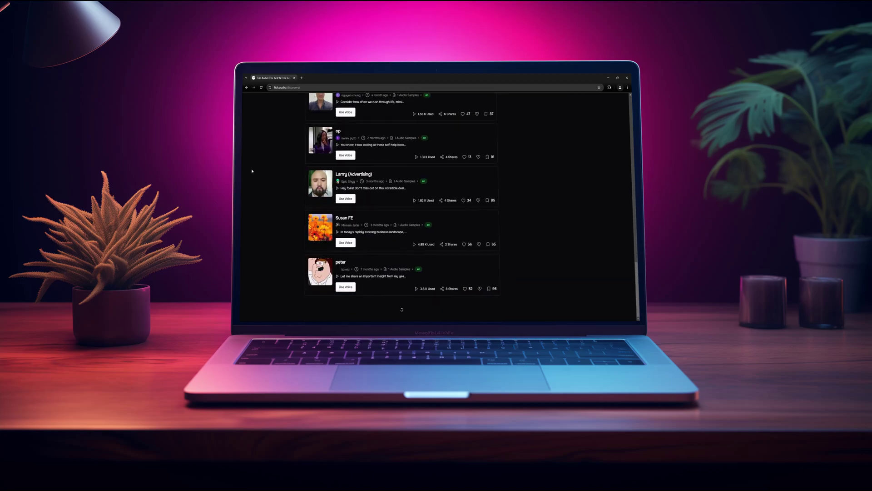
scroll(252, 170, "down", 3)
scroll(252, 170, "down", 3)
scroll(252, 171, "down", 3)
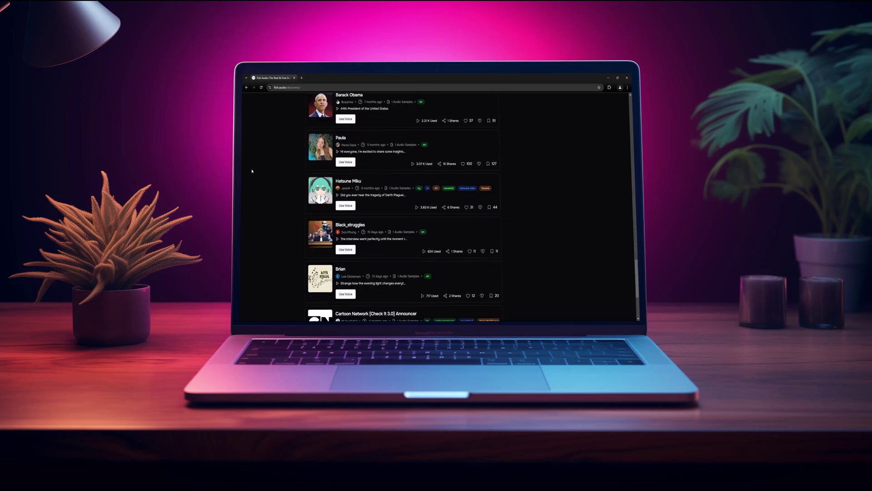
scroll(251, 170, "down", 3)
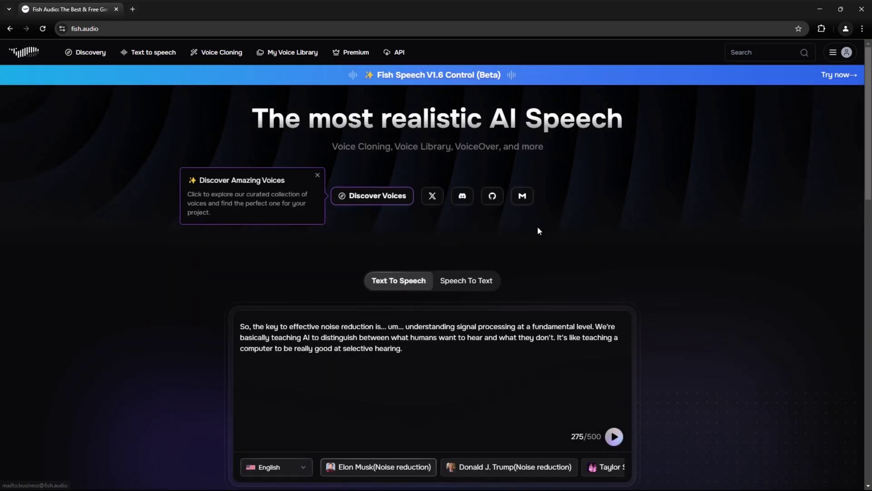
left_click(160, 60)
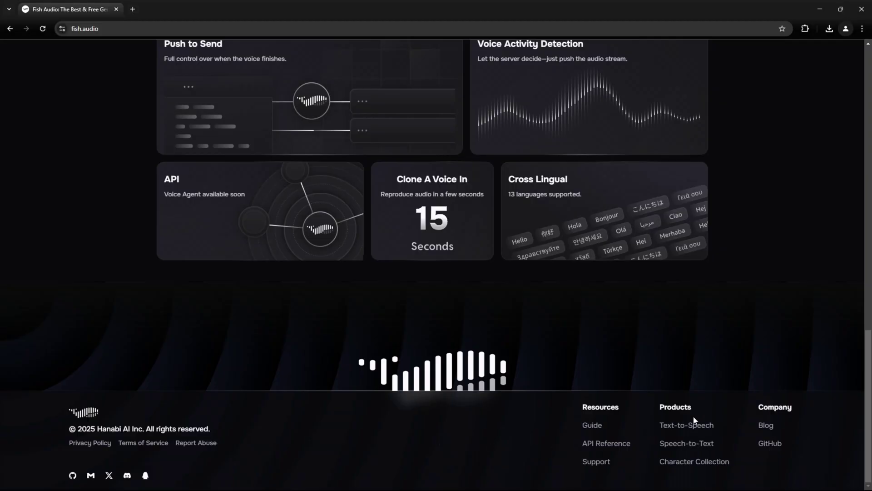
scroll(745, 405, "up", 4)
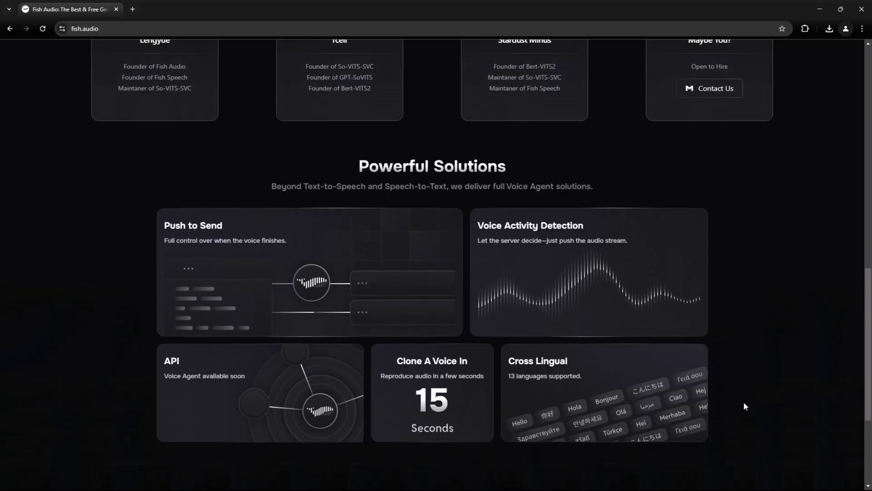
scroll(744, 402, "up", 4)
scroll(744, 403, "up", 4)
scroll(772, 395, "up", 3)
scroll(774, 394, "up", 3)
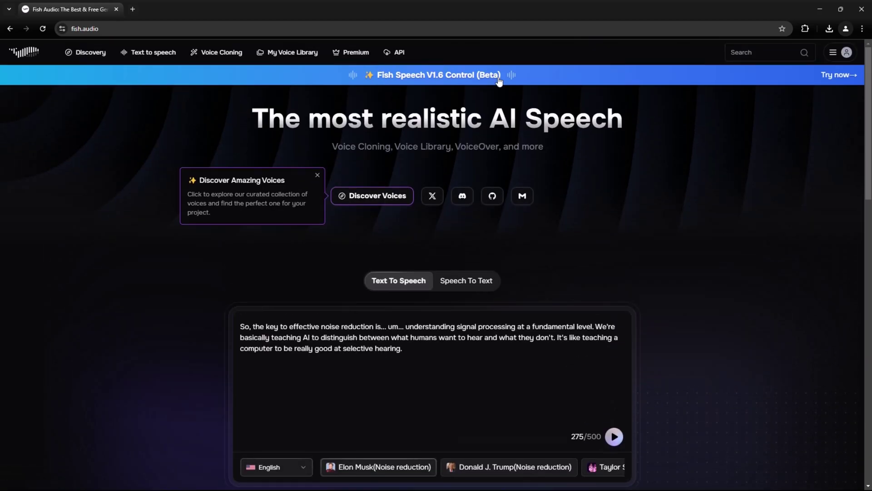
type("SHAUDIO")
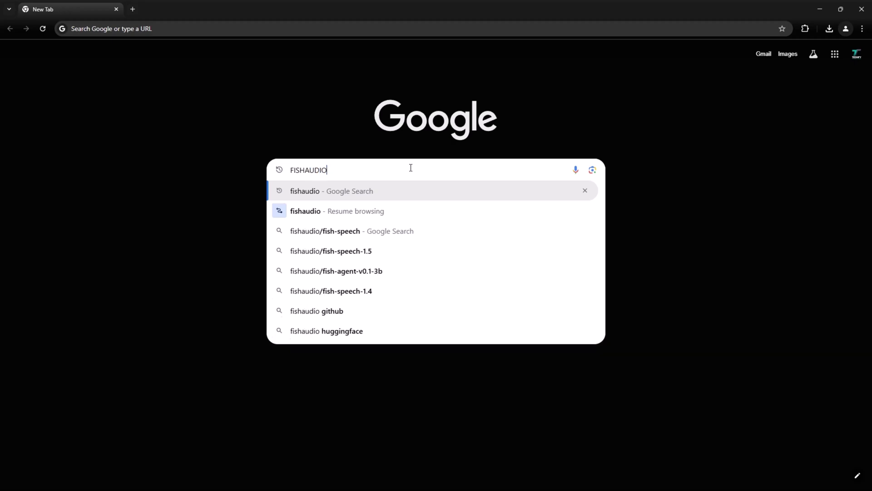
key("Return")
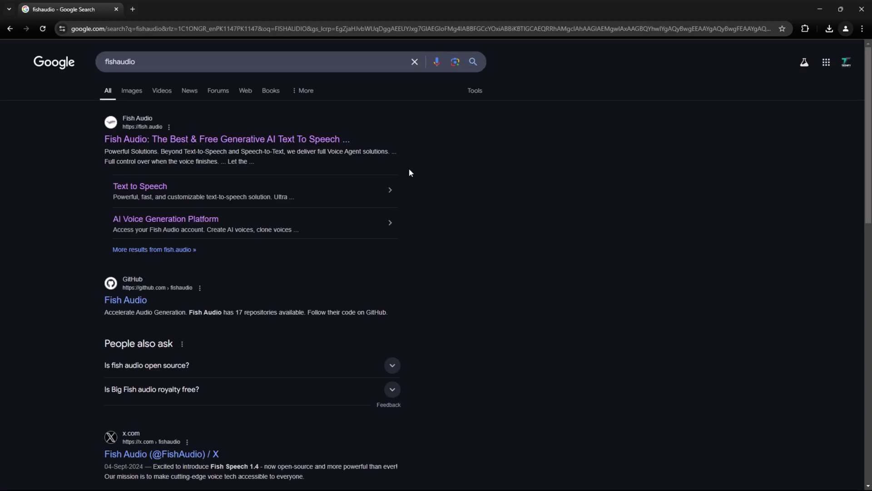
left_click(198, 139)
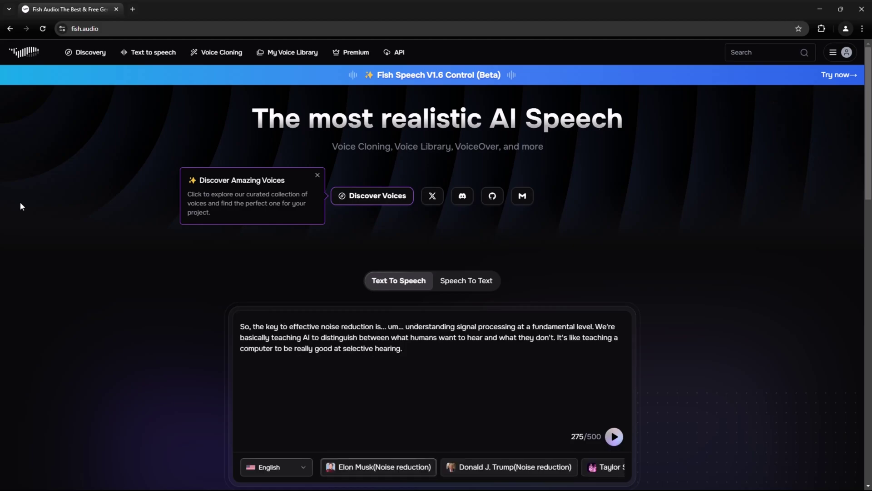
- Visit Text to Speech and Discovery, then switch the home demo box to Speech To Text
left_click(159, 58)
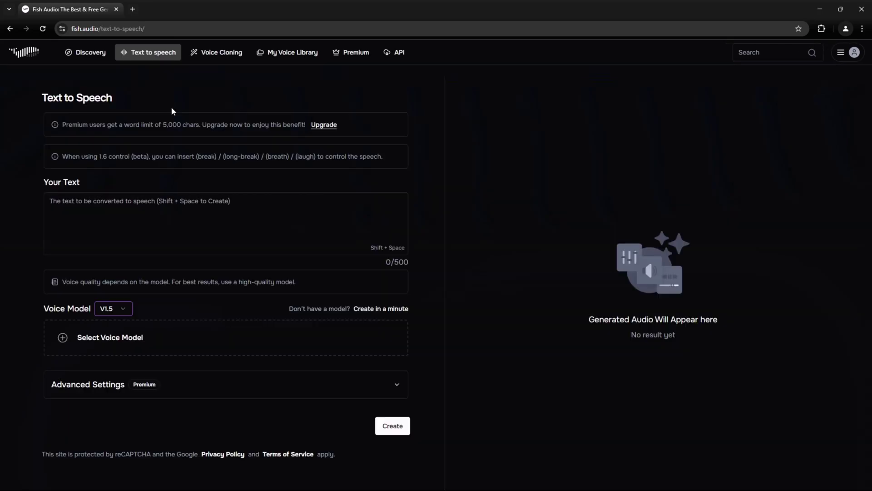
left_click(76, 54)
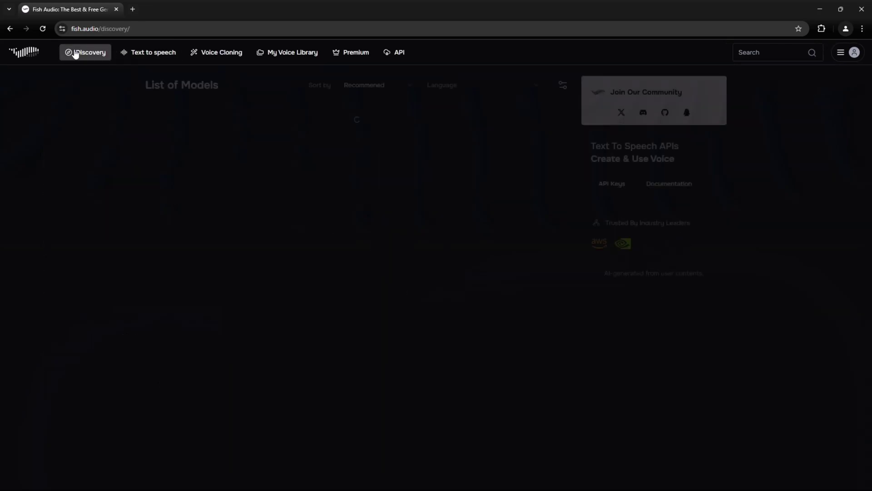
left_click(34, 52)
left_click(468, 281)
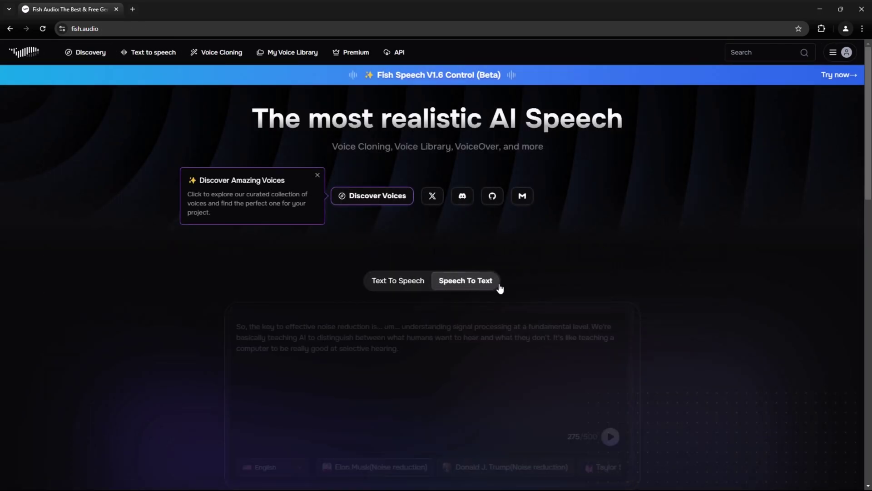
scroll(500, 353, "down", 3)
scroll(529, 345, "up", 3)
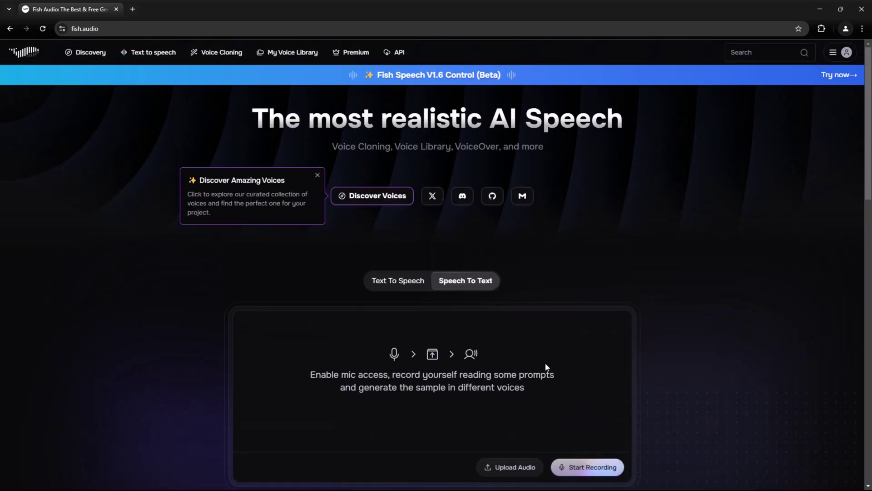
- Try My Voice Library, dismiss the sign-in prompt, and return to the Discovery list
left_click(217, 54)
left_click(521, 195)
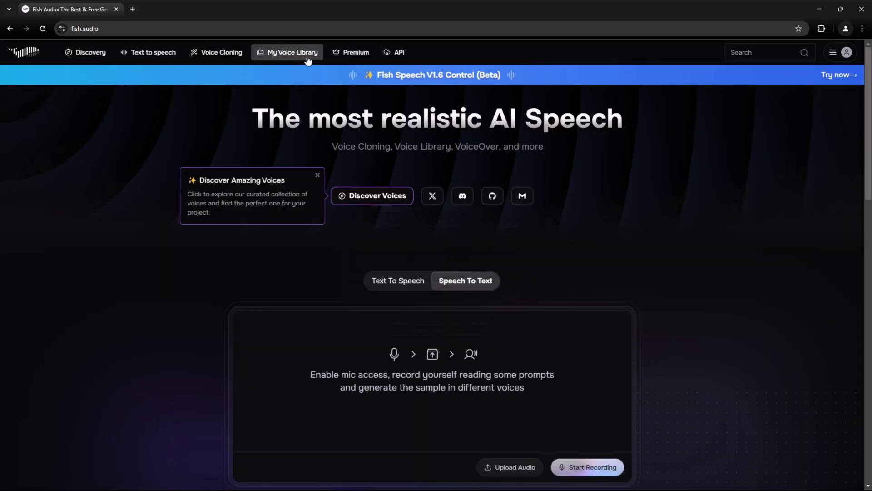
left_click(92, 53)
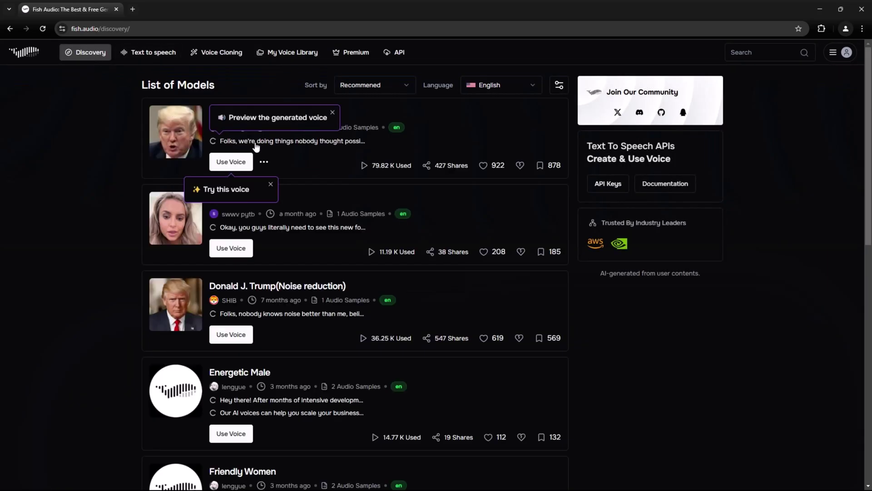
scroll(92, 207, "down", 3)
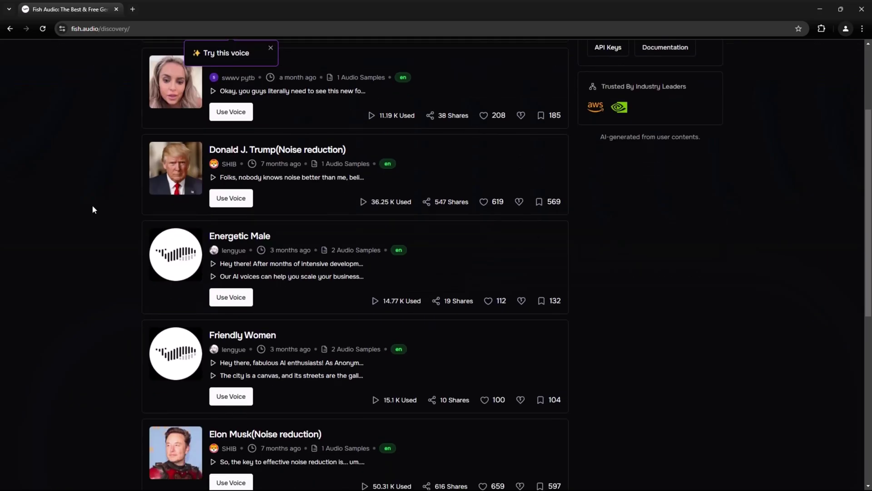
scroll(92, 207, "up", 3)
left_click(840, 53)
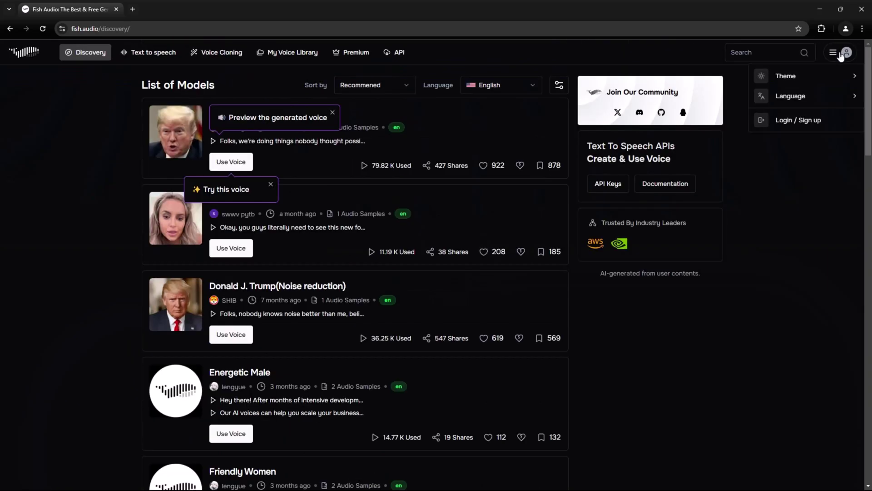
left_click(810, 120)
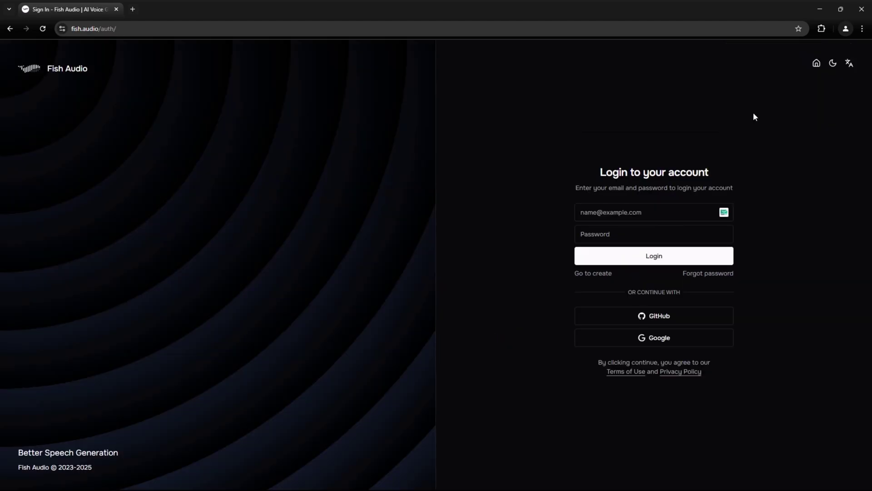
left_click(662, 212)
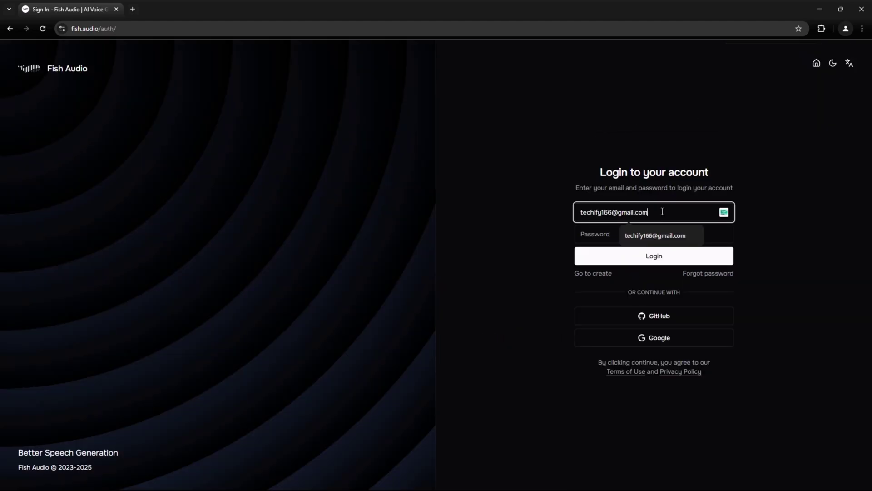
key("Tab")
type("•••••")
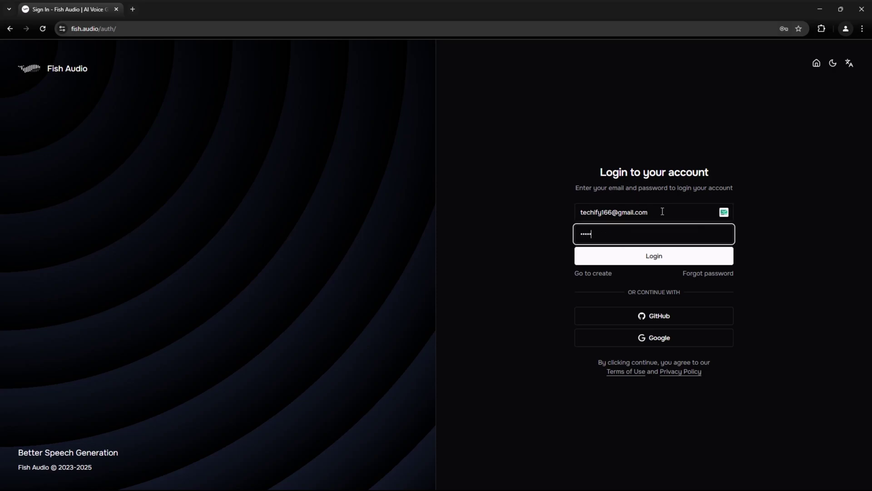
type("••")
type("•••")
key("Return")
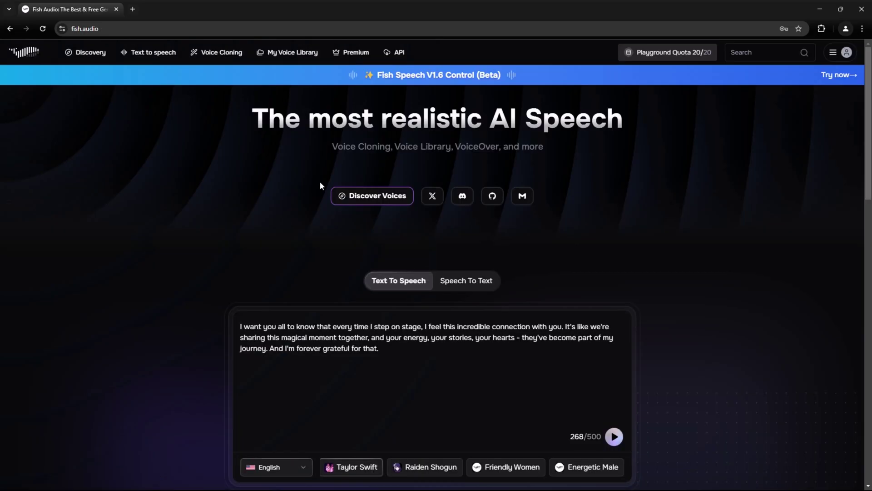
- Browse the Discovery list of voice models down and back to the top
left_click(160, 59)
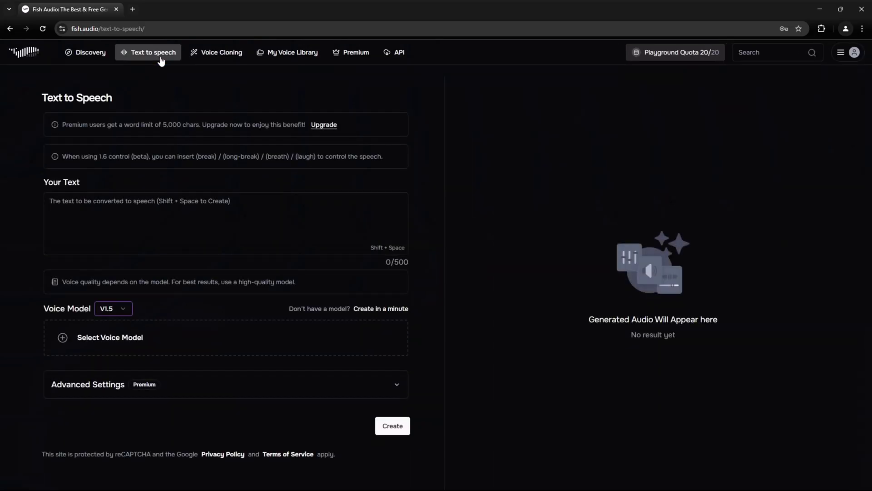
left_click(70, 58)
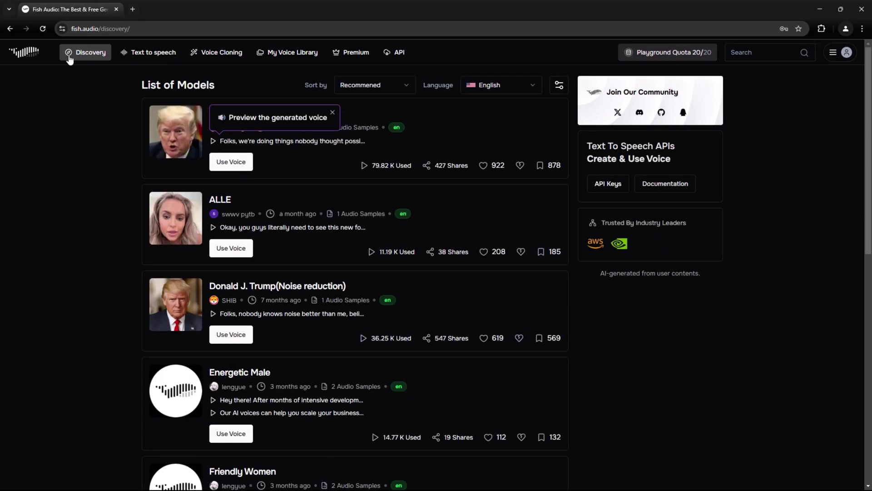
scroll(120, 176, "down", 2)
scroll(119, 176, "down", 2)
scroll(119, 176, "down", 2)
scroll(119, 176, "down", 2)
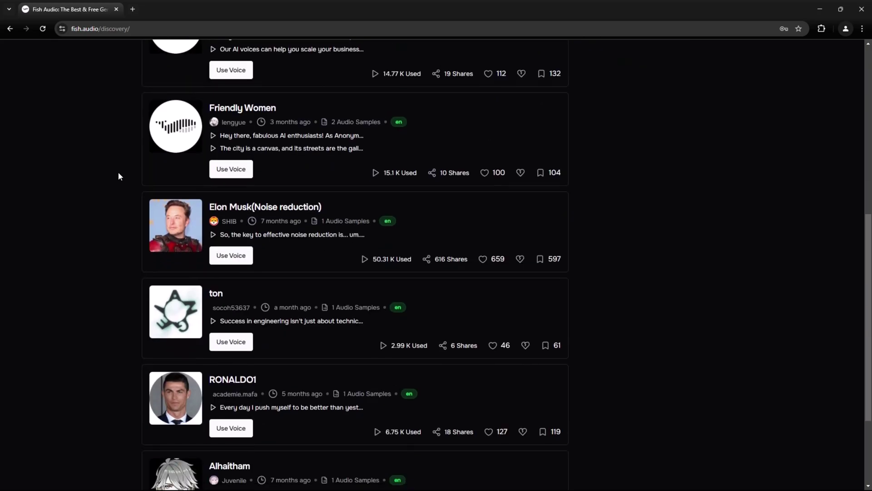
scroll(118, 176, "up", 2)
scroll(119, 176, "up", 6)
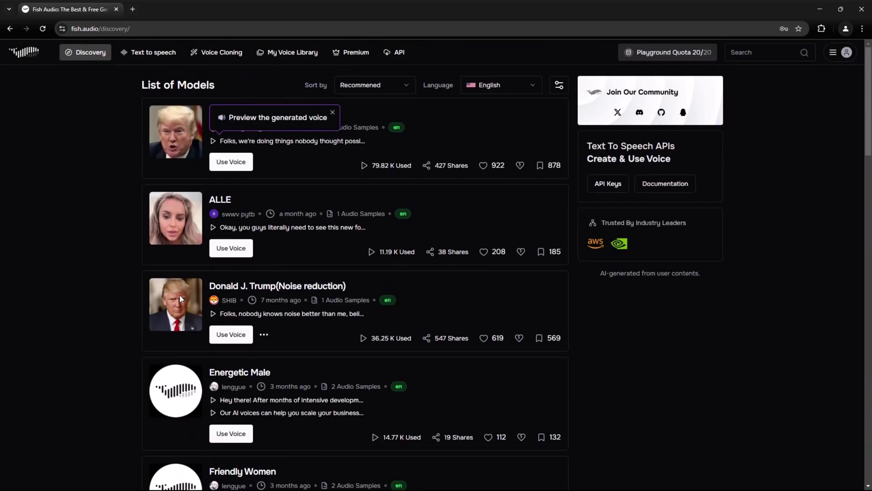
scroll(157, 275, "down", 5)
scroll(132, 258, "down", 4)
scroll(119, 260, "down", 3)
scroll(112, 263, "down", 3)
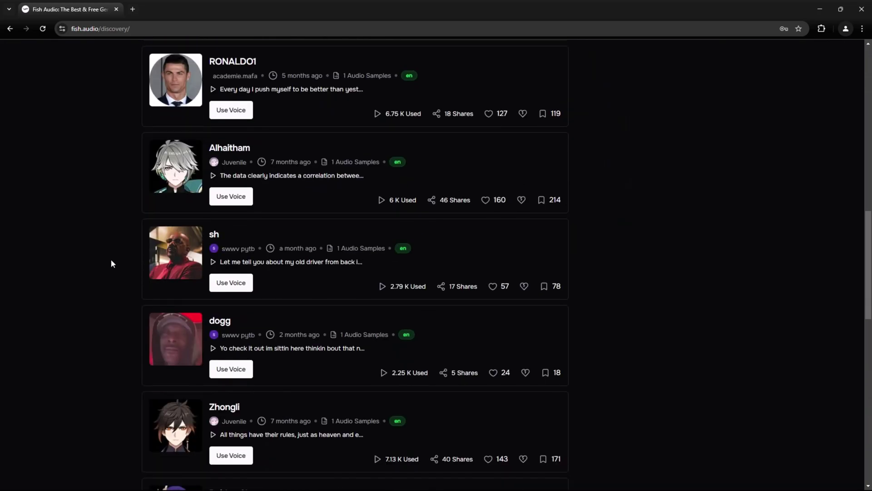
scroll(111, 260, "down", 3)
scroll(112, 260, "down", 4)
scroll(112, 260, "down", 4)
scroll(112, 259, "down", 4)
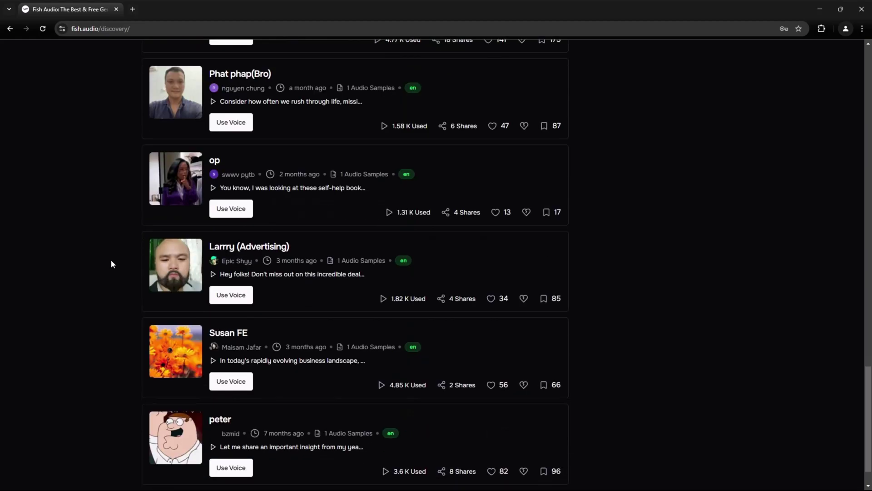
scroll(111, 260, "down", 1)
scroll(110, 260, "down", 2)
scroll(111, 260, "down", 2)
scroll(111, 260, "down", 5)
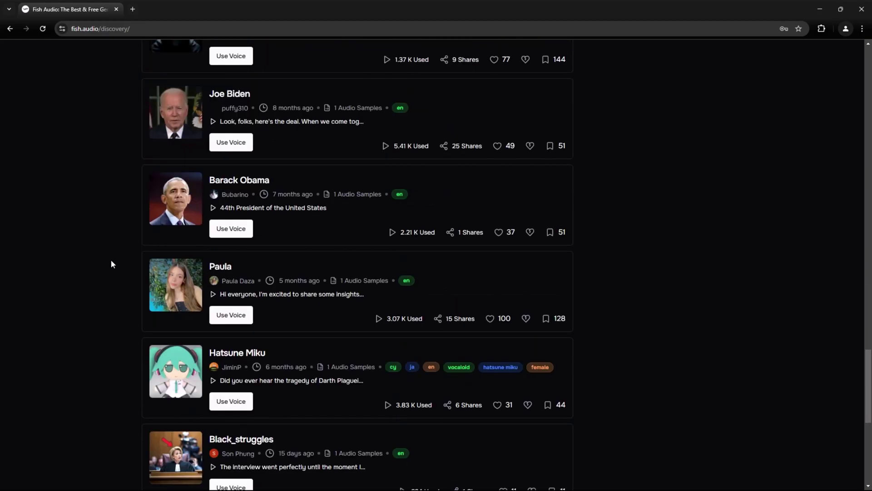
scroll(111, 260, "down", 5)
scroll(111, 260, "down", 4)
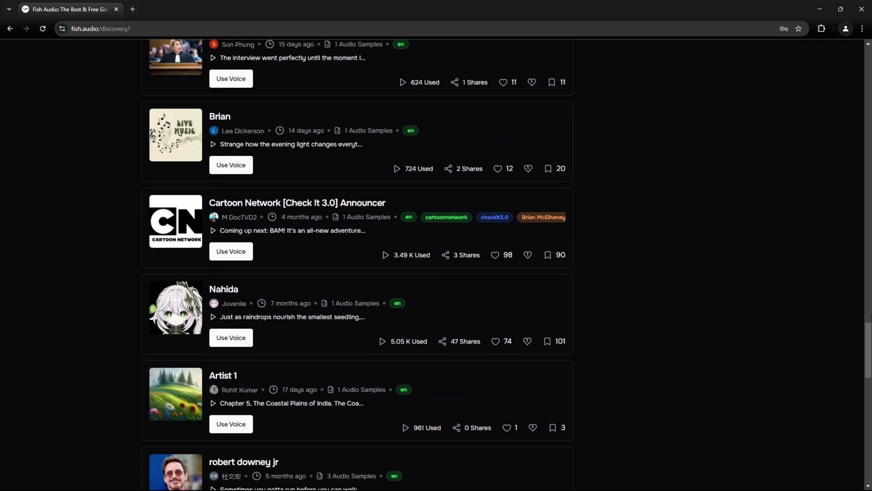
scroll(111, 260, "up", 4)
key("Home")
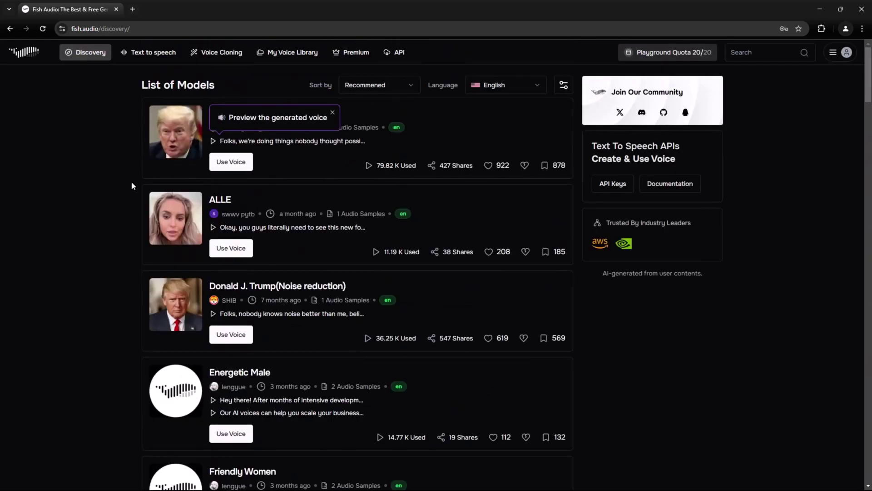
scroll(75, 210, "down", 3)
scroll(82, 225, "down", 4)
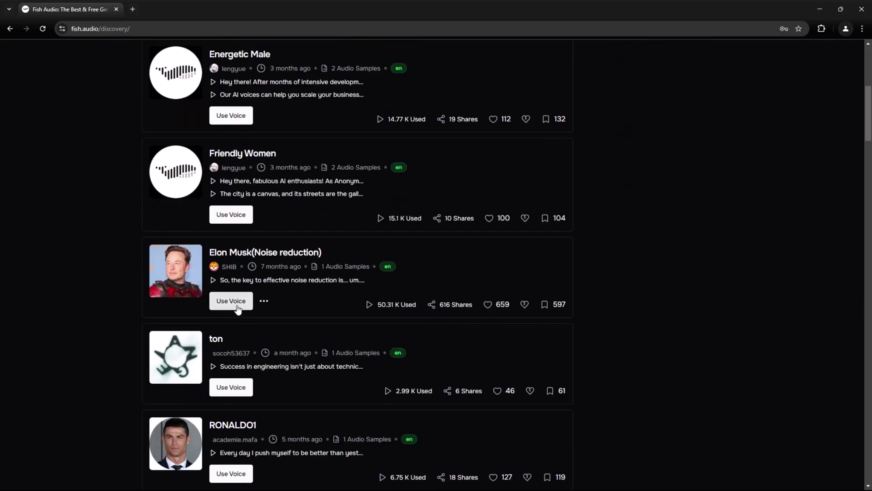
scroll(237, 309, "up", 7)
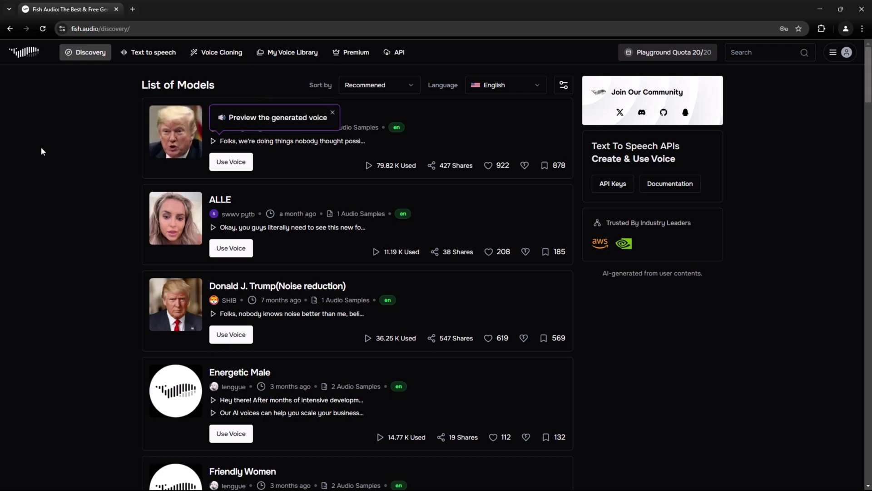
- Keep the Language filter on English and use the Elon Musk (Noise reduction) voice
left_click(504, 84)
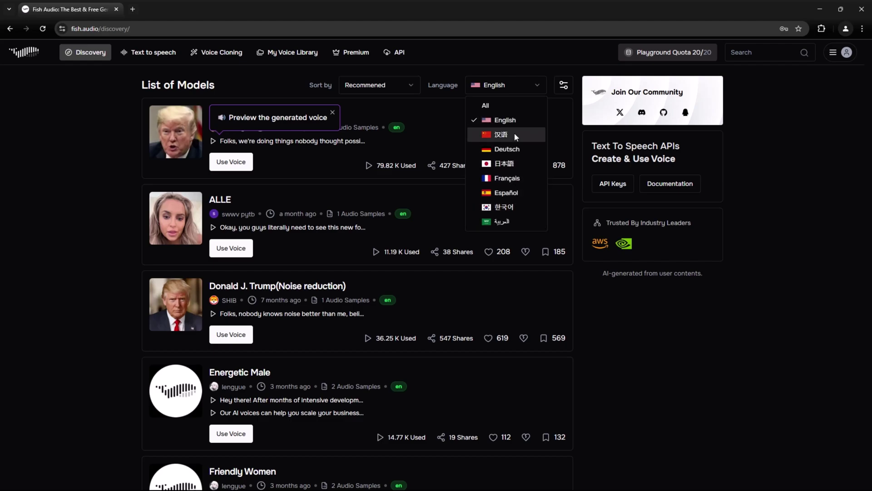
left_click(500, 120)
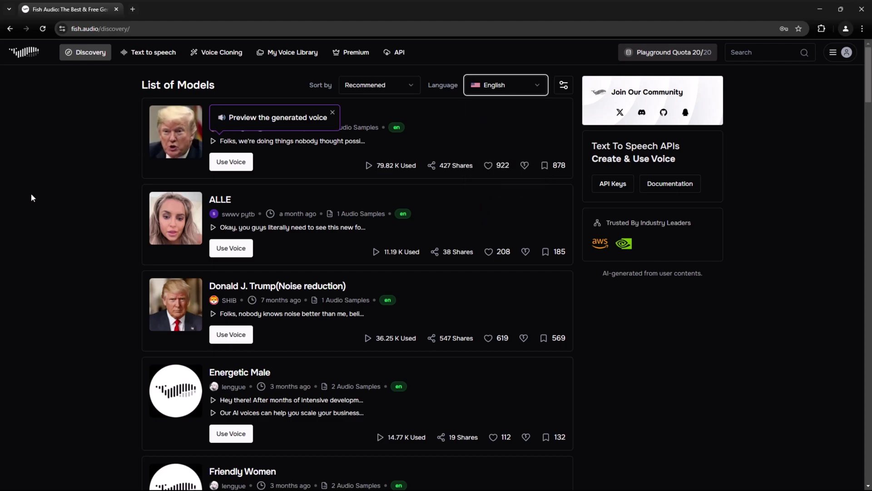
scroll(37, 196, "down", 4)
scroll(40, 203, "down", 1)
scroll(41, 203, "down", 3)
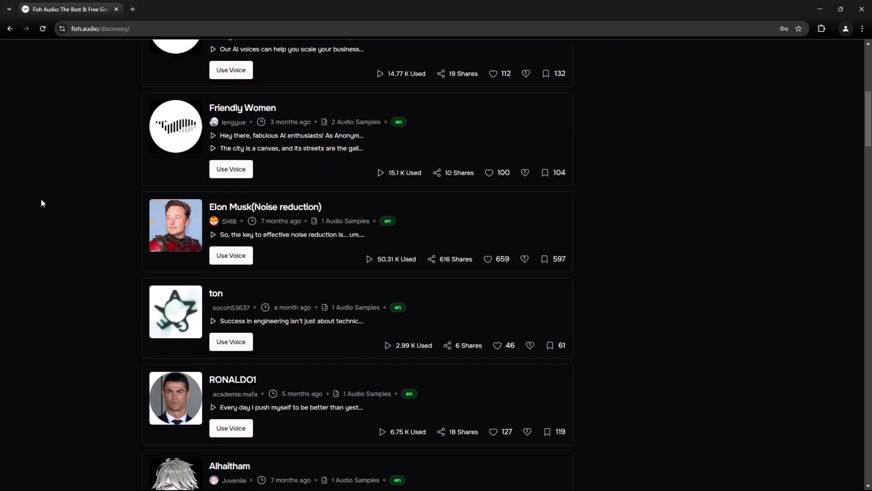
left_click(228, 254)
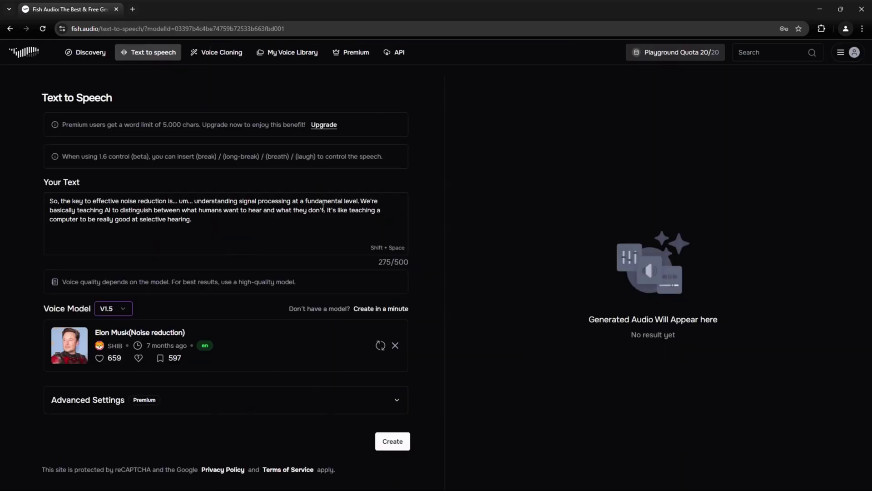
- Replace the sample text with a pasted paragraph describing Fish Audio
left_click(219, 235)
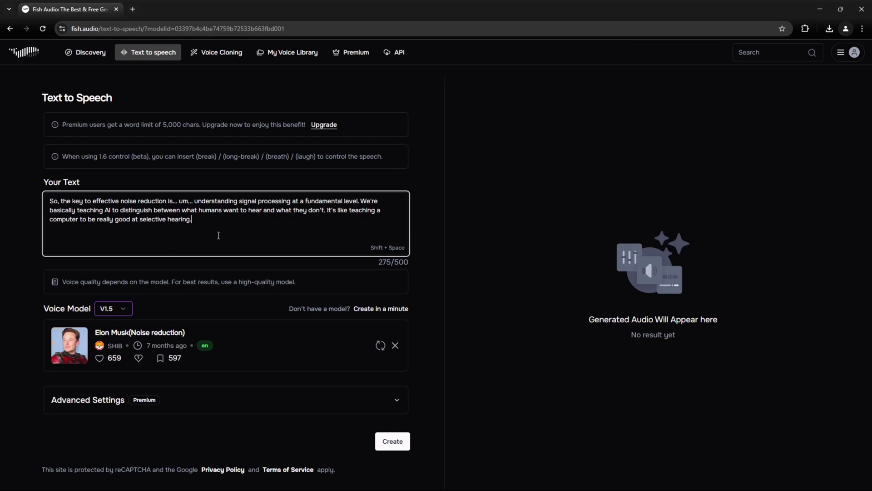
left_click_drag(247, 229, 30, 193)
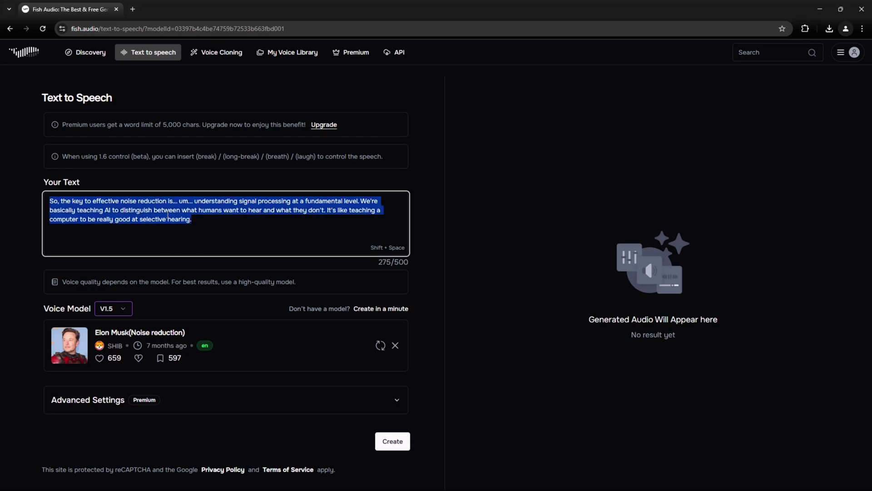
type("Fish Audio is a leading provider of advanced AI-driven speech technologies, offering state-of-the-art solutions in text-to-speech (TTS), speech-to-text, and voice cloning")
type(".")
key("Tab")
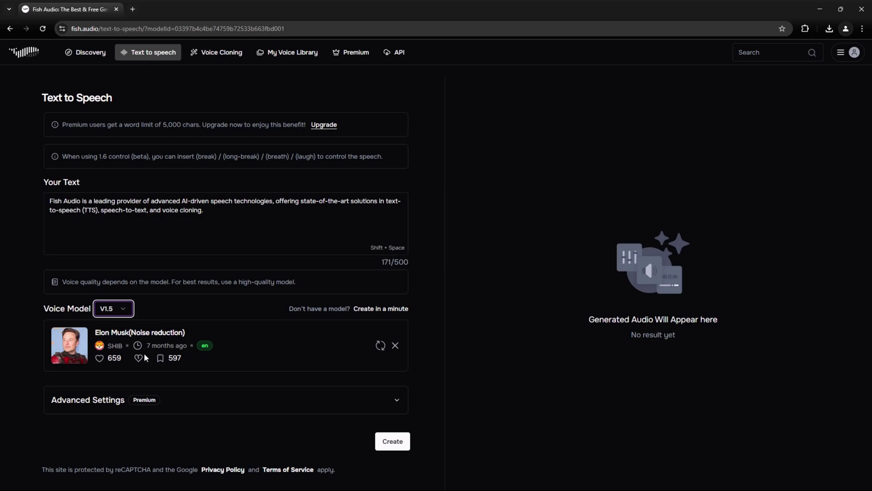
- In Advanced Settings keep speed at 1x, raise volume to 5.5, and generate the clip
left_click(397, 400)
scroll(342, 389, "down", 3)
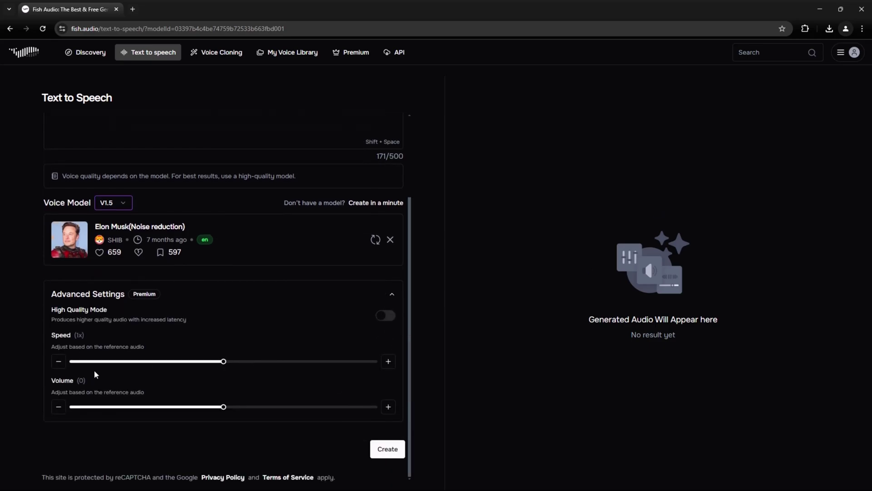
left_click_drag(224, 362, 212, 363)
mouse_move(225, 408)
left_mouse_down()
mouse_move(306, 406)
mouse_move(220, 402)
left_mouse_up()
left_click(388, 449)
- Generate a second Elon Musk clip and scroll up to see it in the results
left_click(387, 449)
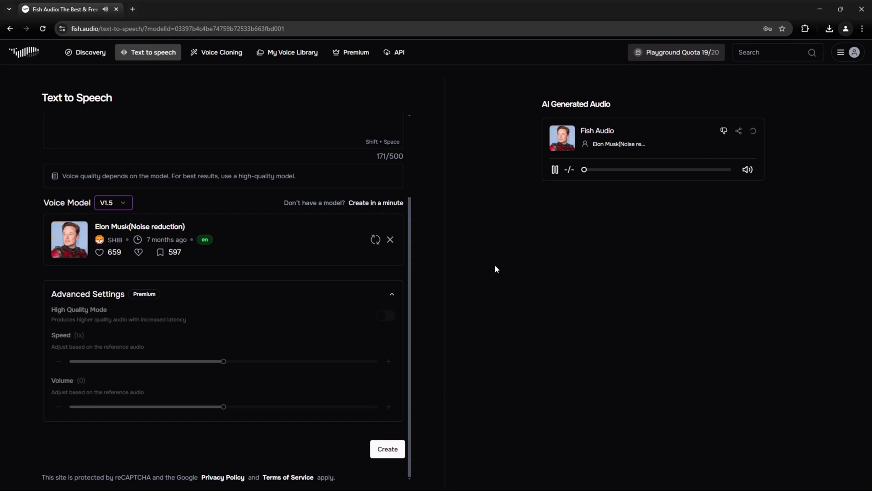
scroll(410, 270, "up", 3)
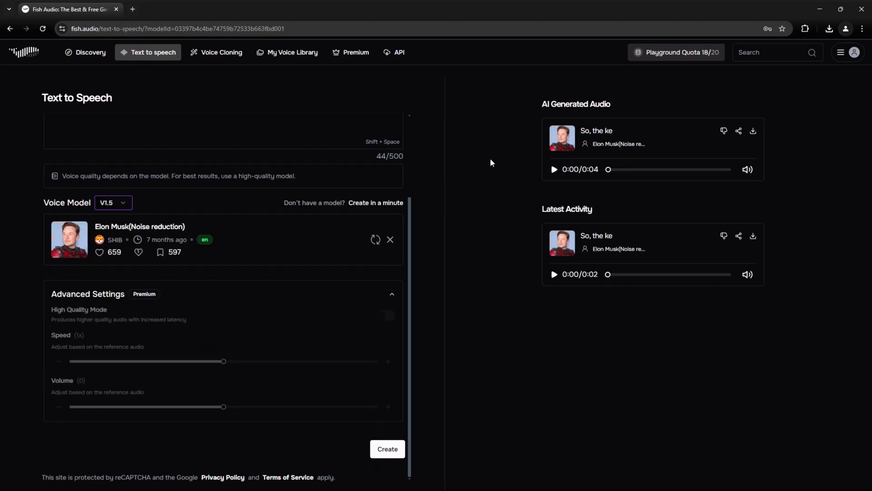
- Open the Build New Voice form and set its visibility to Public
left_click(222, 52)
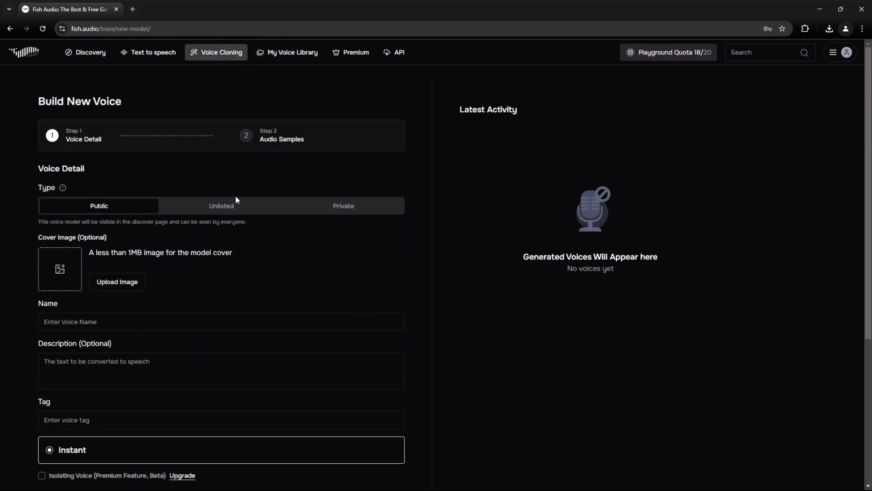
scroll(249, 213, "down", 2)
scroll(249, 214, "down", 2)
scroll(249, 213, "up", 4)
left_click(195, 207)
left_click(355, 207)
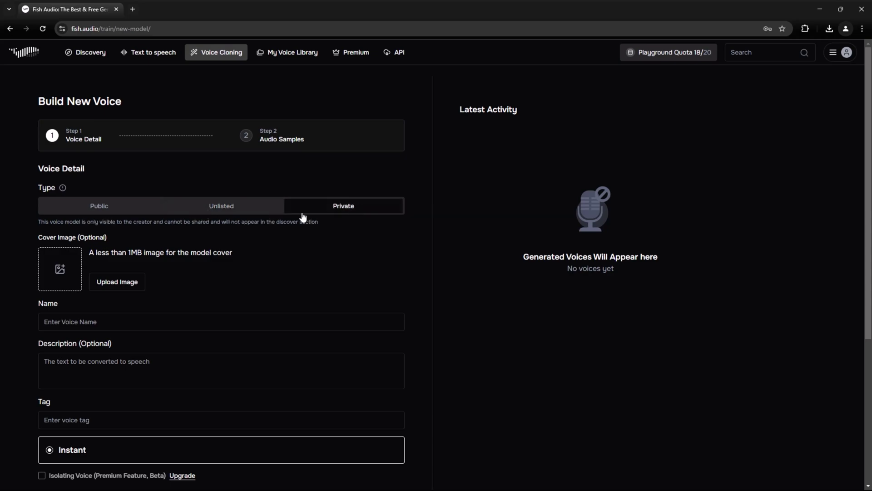
left_click(106, 210)
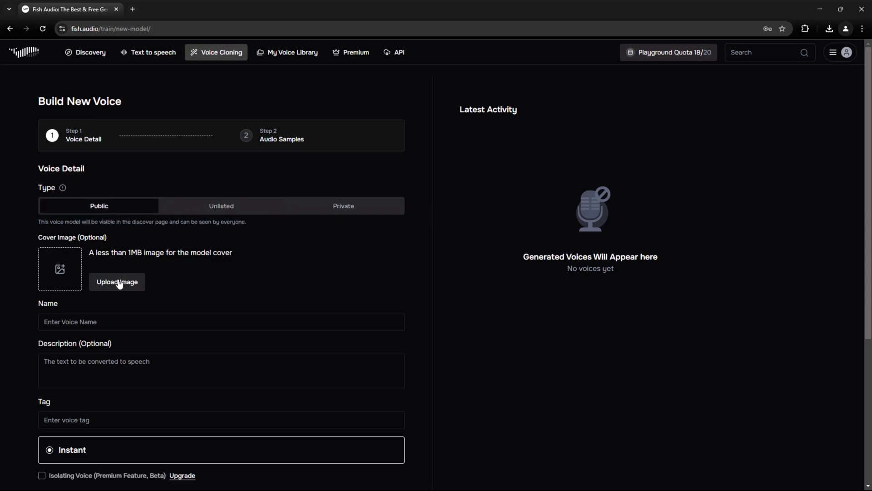
- Upload the PicsArt portrait as the cover image, reposition the crop, and save it
left_click(119, 282)
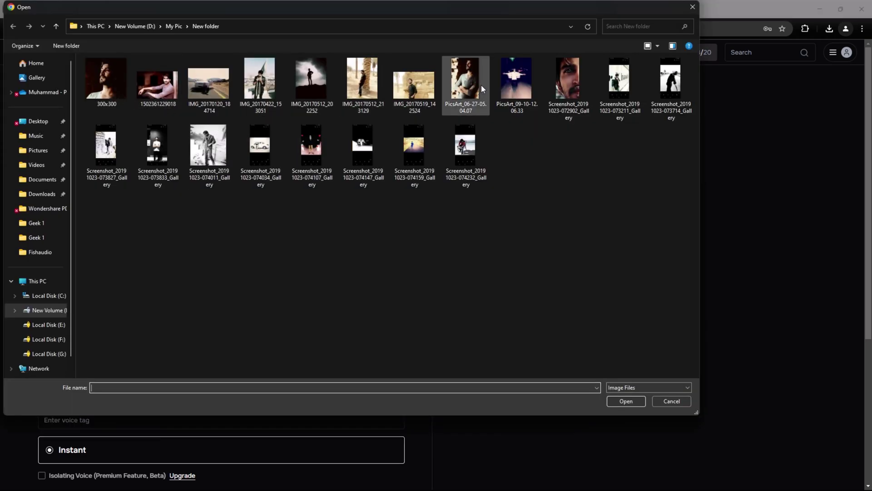
left_click(466, 88)
left_click(630, 396)
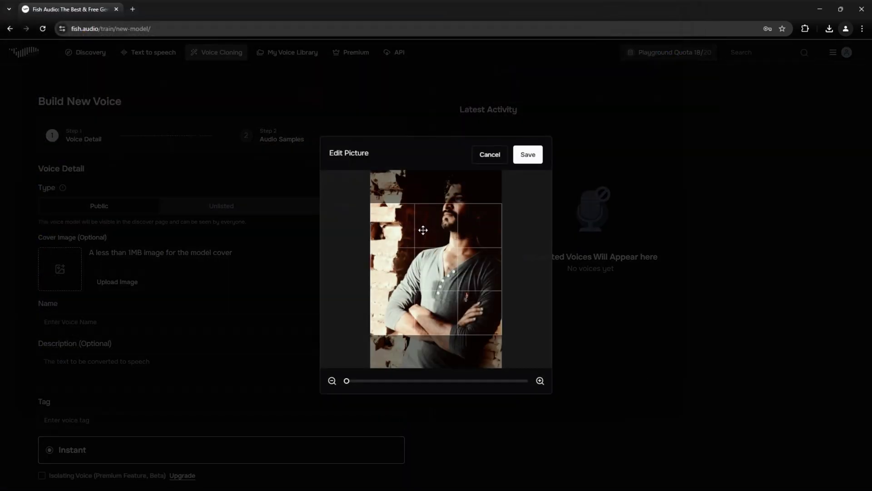
mouse_move(423, 230)
left_mouse_down()
mouse_move(423, 193)
mouse_move(422, 268)
left_mouse_up()
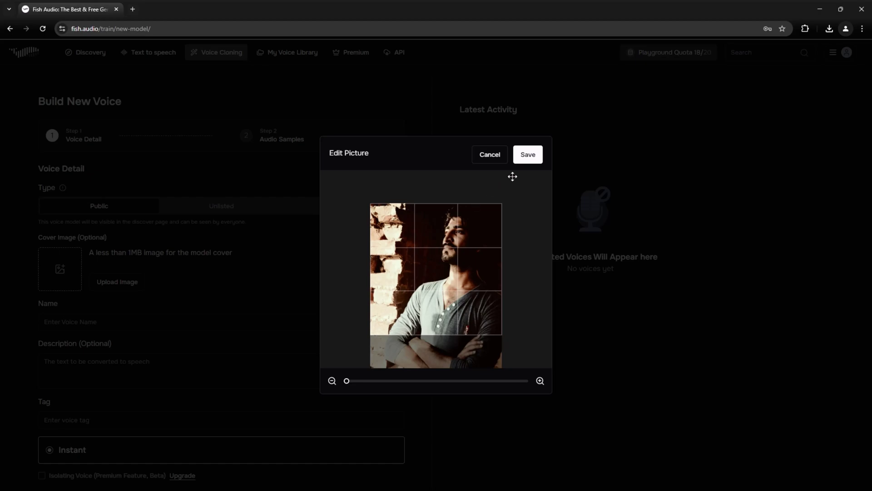
left_click(527, 158)
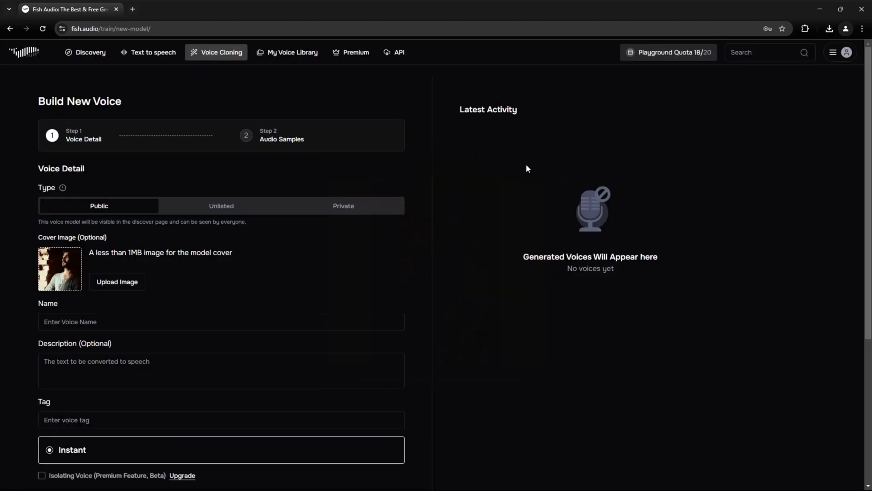
- Name the voice 'Ahmed Voice', describe it 'hdjshfsdfg', and tag it 'my voice' and 'real voice'
scroll(401, 239, "down", 2)
left_click(180, 230)
type("Ah")
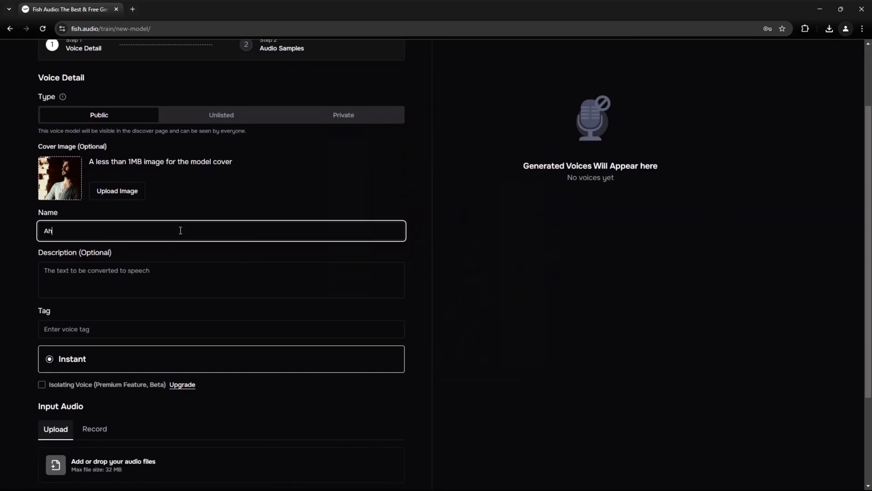
type("med Voi")
type("ce")
left_click(197, 285)
type("hdjshfsdfg")
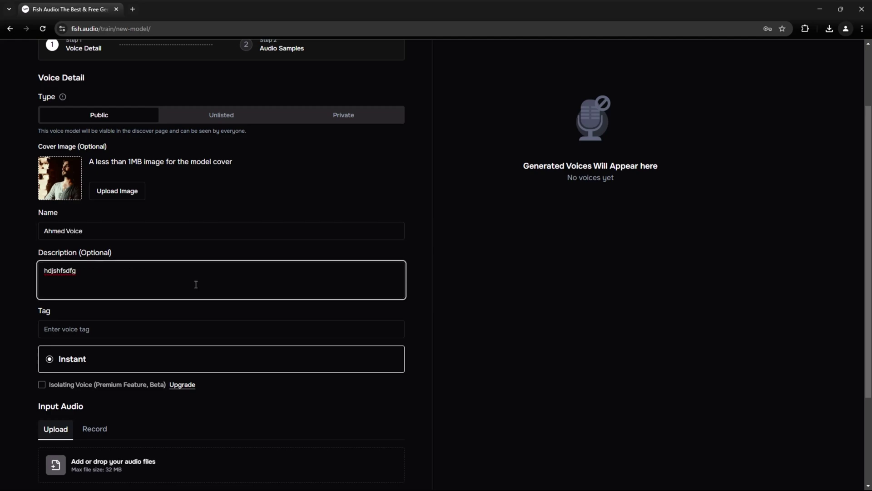
left_click(188, 333)
type("my vo")
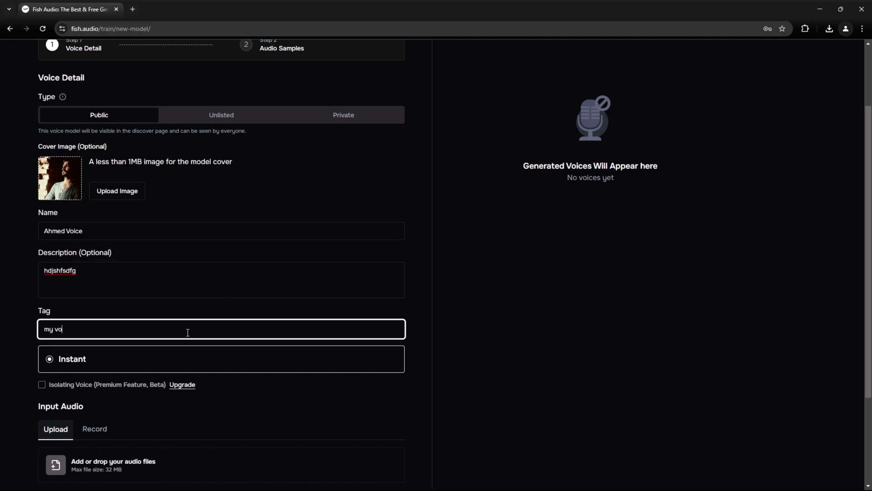
type("ice")
key("Return")
type("r")
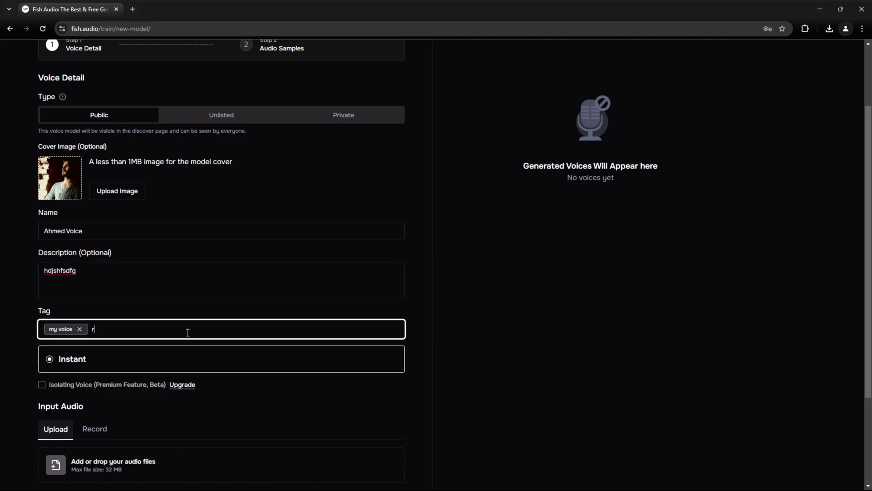
type("eal voice")
key("Return")
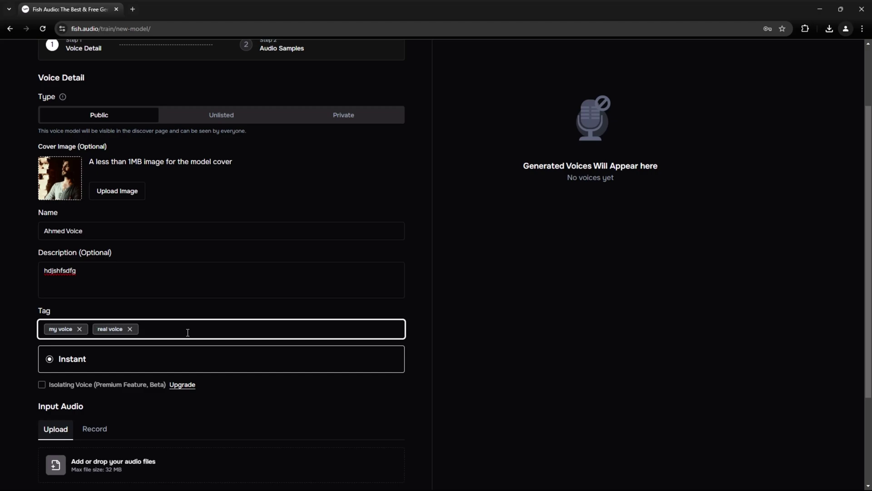
- Attach the 13-second nusic.mp3 sample, glance at recording, and return to Upload
scroll(214, 306, "down", 3)
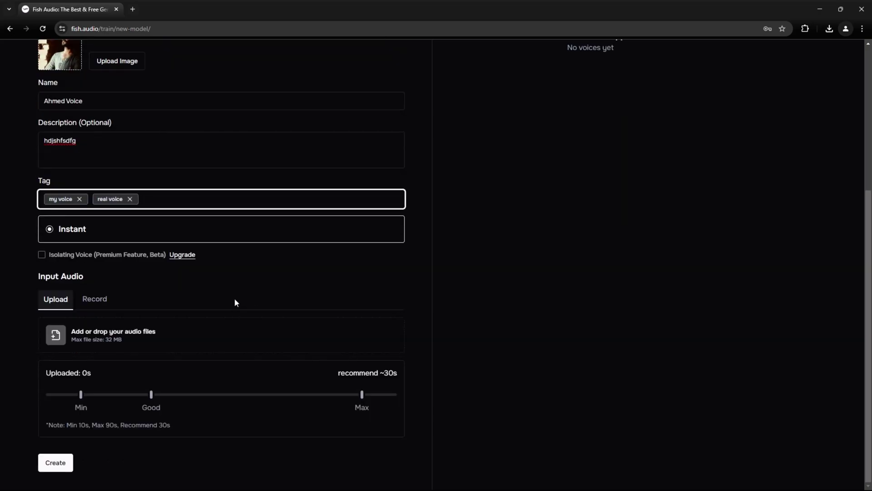
left_click(70, 339)
left_click(94, 299)
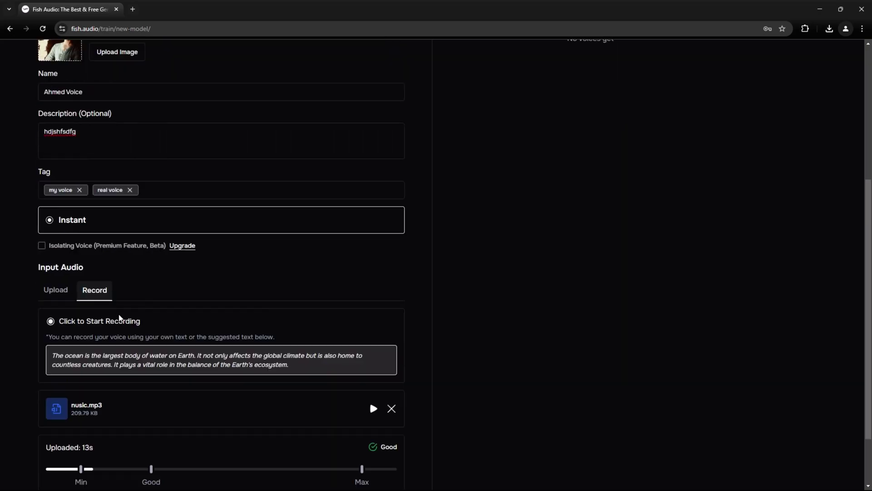
scroll(119, 318, "down", 2)
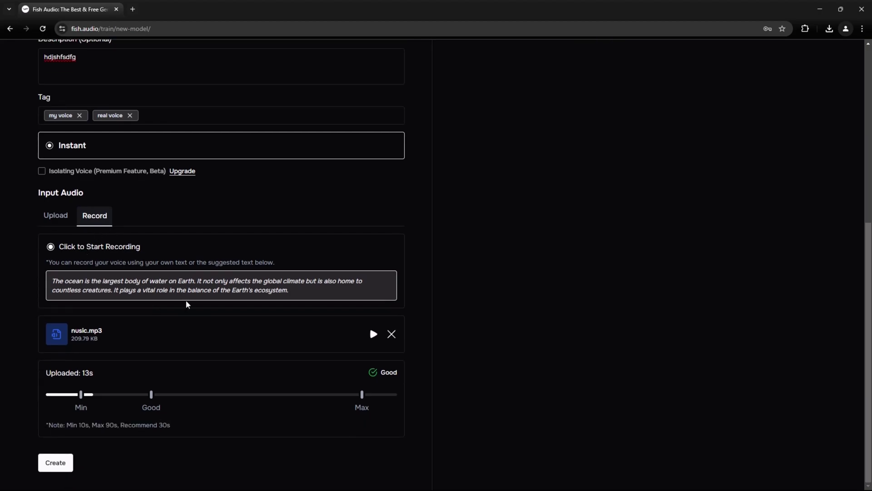
left_click(48, 222)
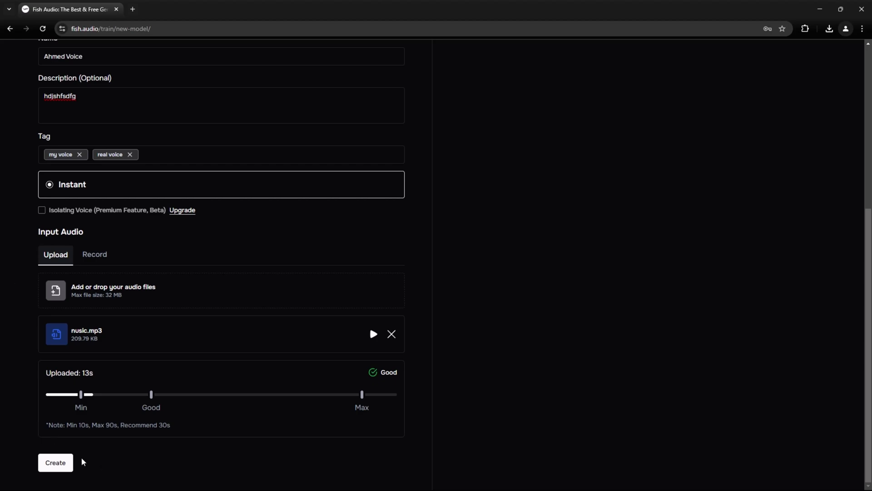
- Create the Ahmed Voice clone and play its default sample audio
left_click(57, 461)
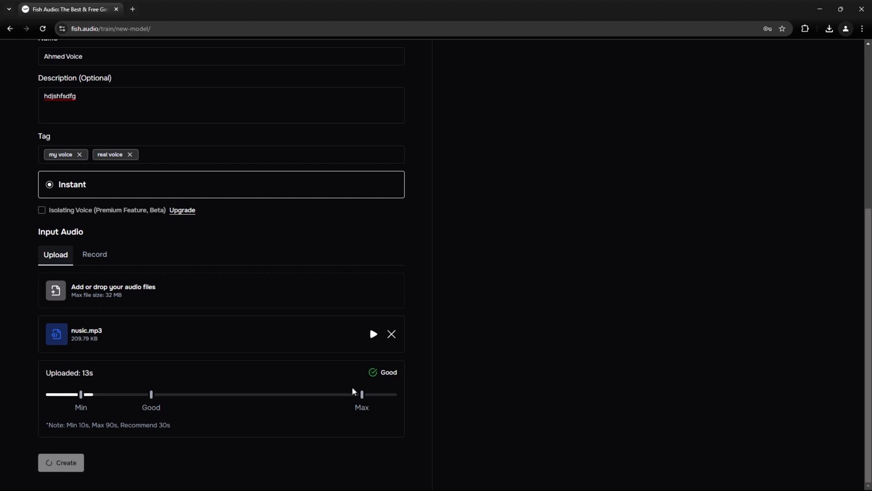
left_click(374, 334)
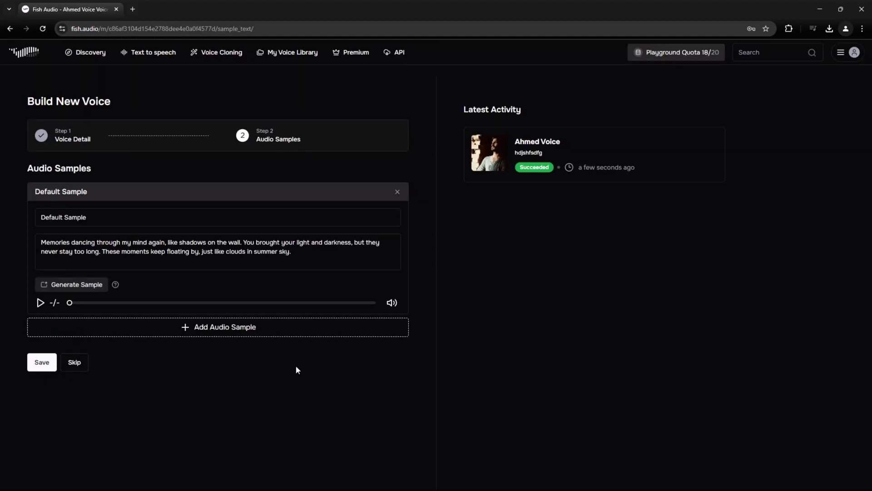
left_click(40, 303)
left_click(70, 303)
- Browse My Voice Library's collections, custom voices and generation history
left_click(302, 58)
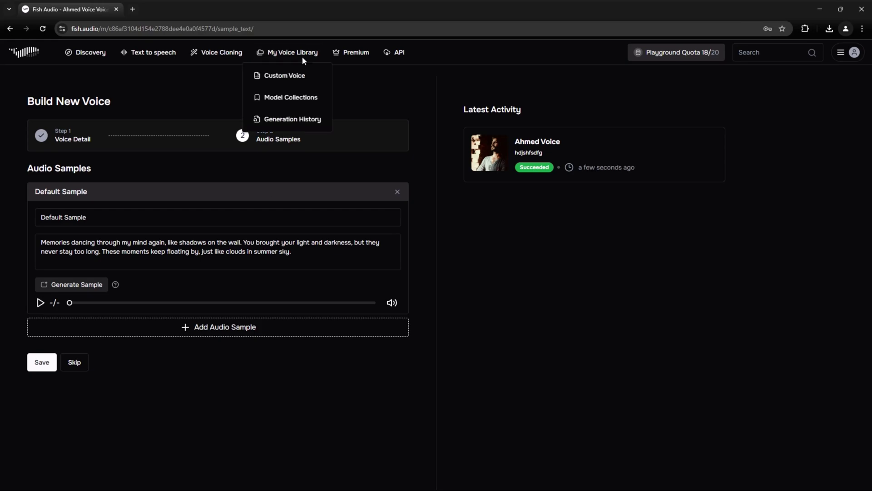
left_click(291, 98)
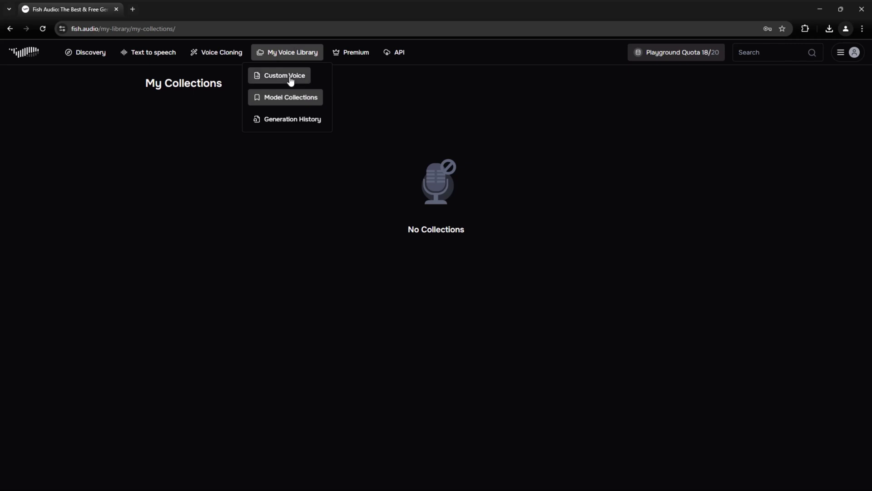
left_click(291, 78)
left_click(288, 120)
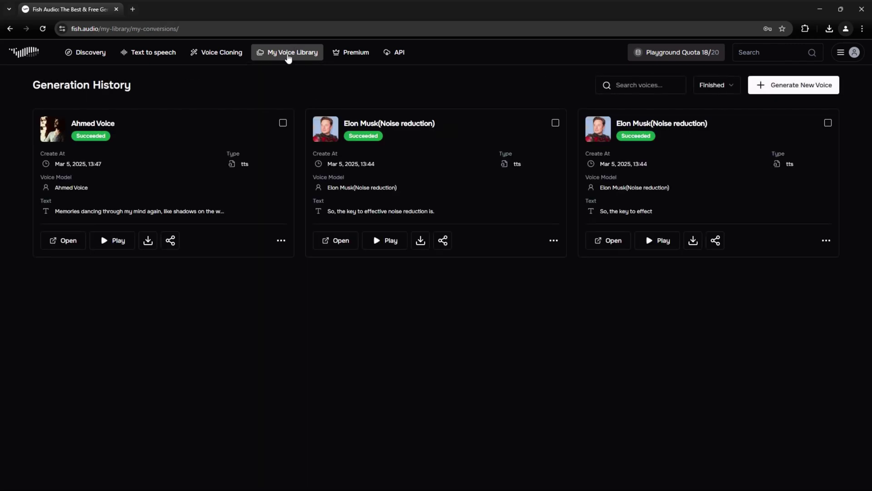
- Compare monthly and yearly Premium pricing, then return to Text to Speech
left_click(345, 54)
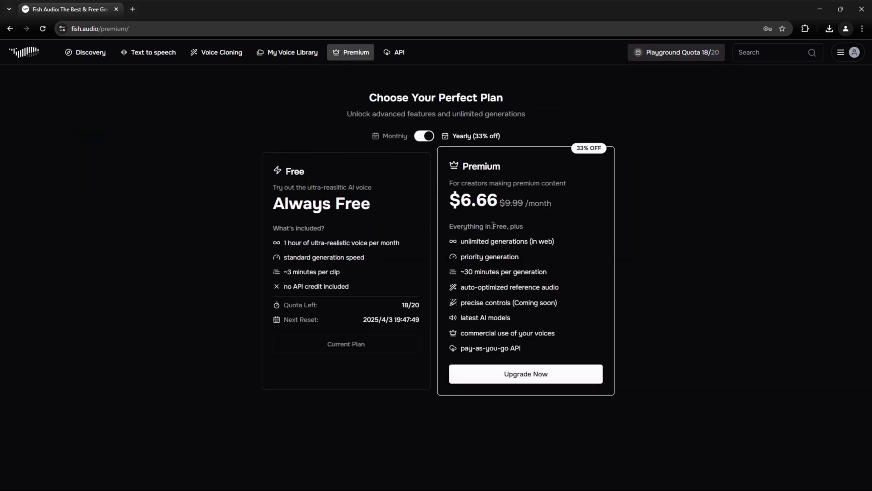
left_click(422, 137)
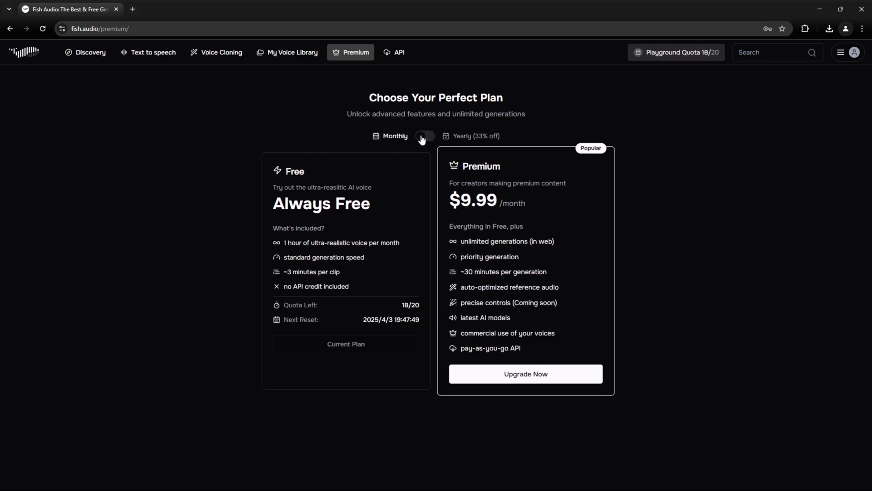
left_click(423, 137)
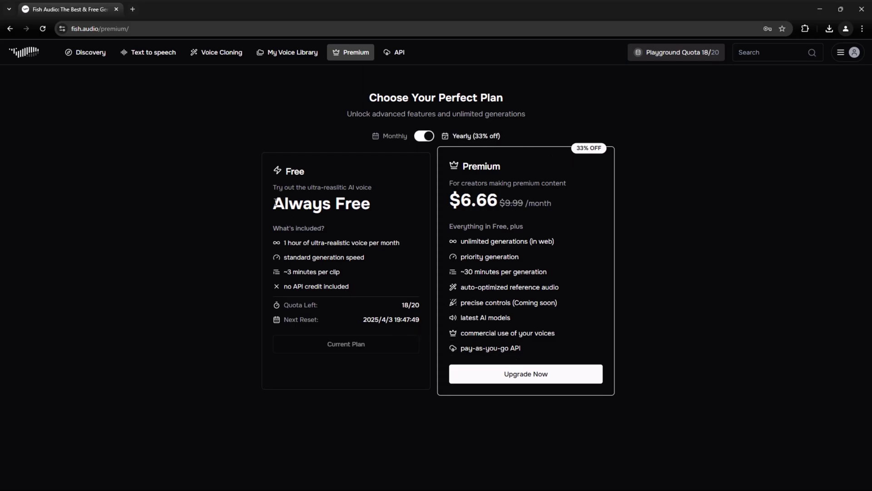
left_click(163, 58)
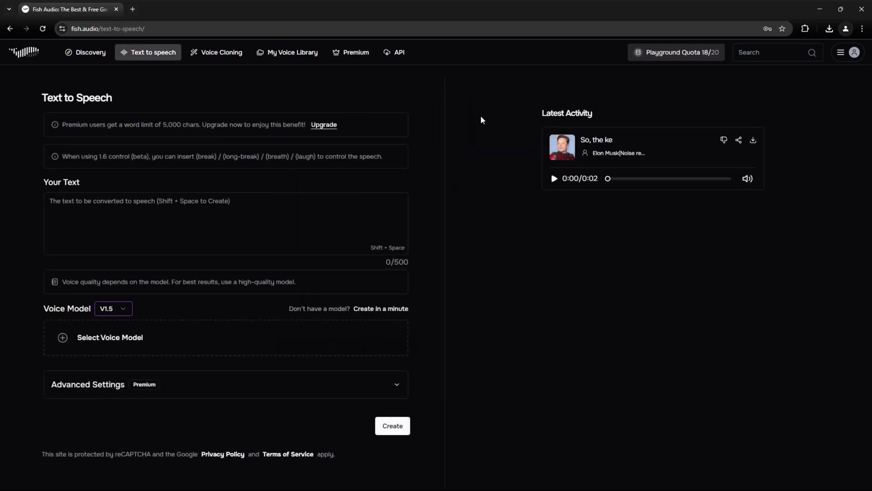
- Sort the Discovery models by Newest, keeping the English language filter
left_click(85, 53)
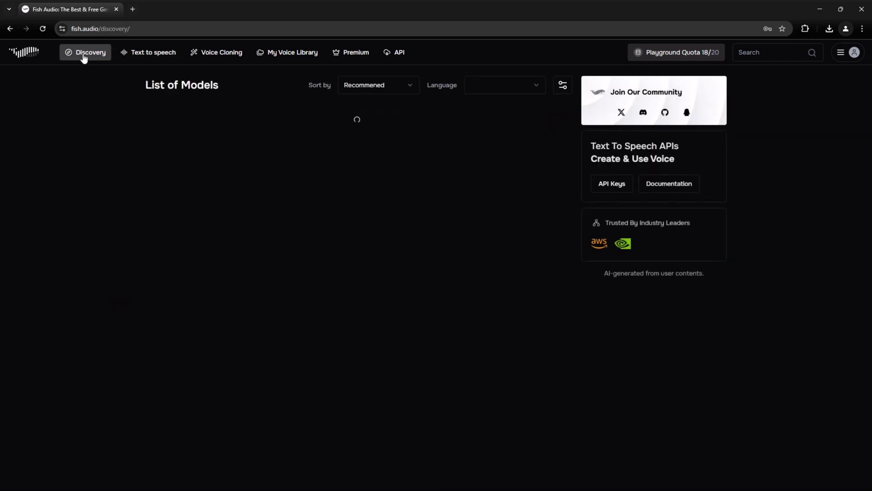
left_click(399, 85)
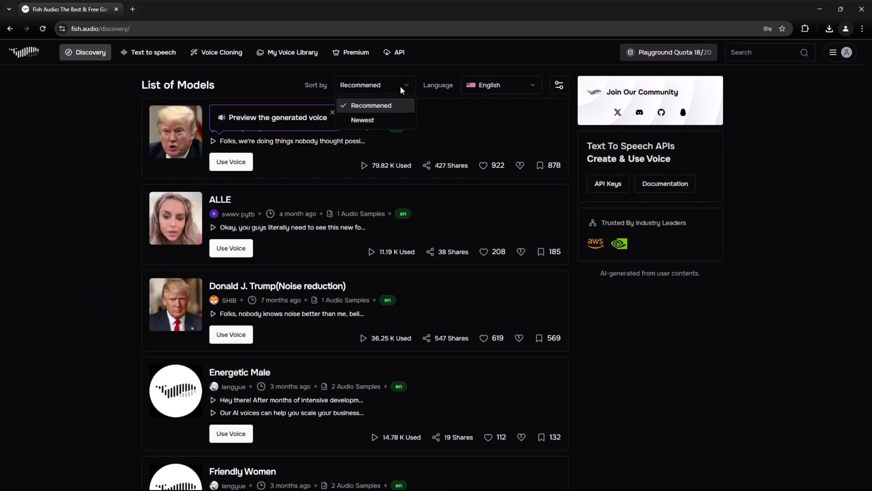
left_click(378, 123)
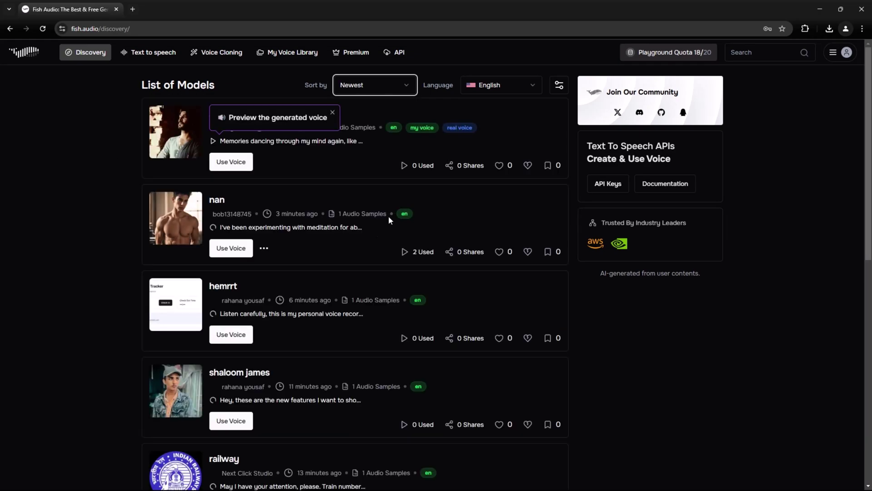
left_click(513, 86)
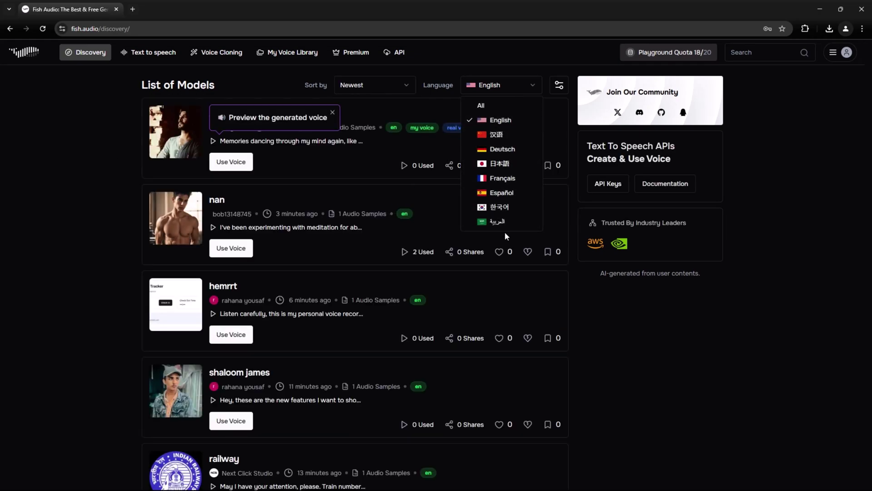
left_click(52, 179)
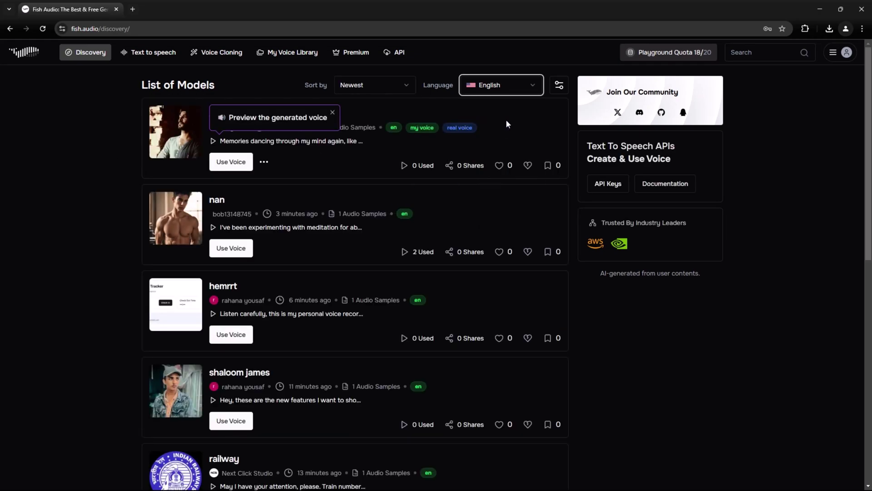